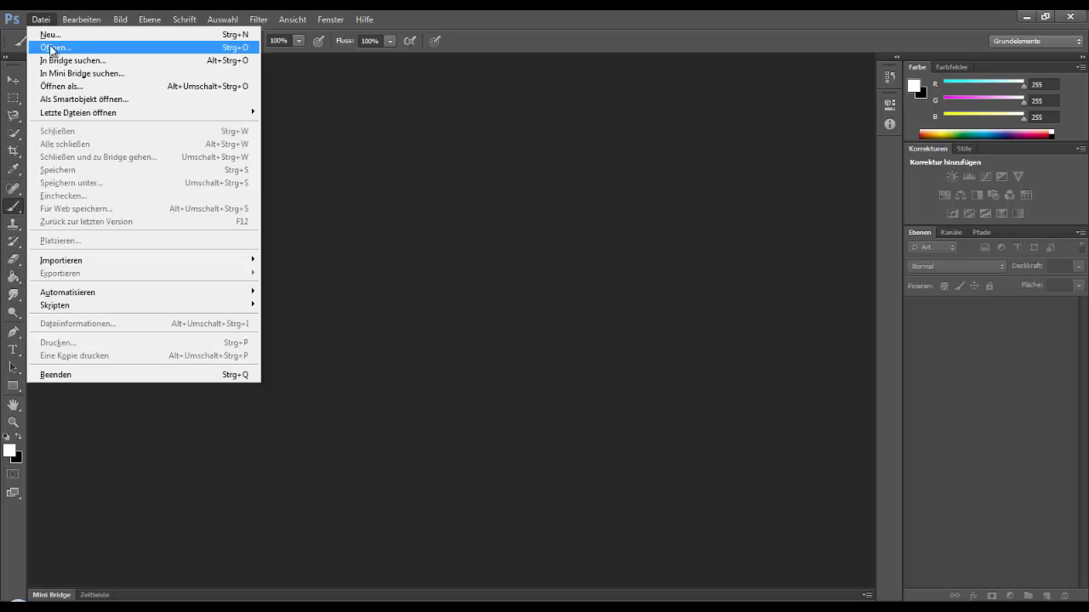
Step: Create a 1280×720 document named 'Wallpaper für Gohst321' and fill it with black
{"action": "left_click", "coordinate": [51, 31]}
{"action": "type", "text": "Wallpaper für Gohst"}
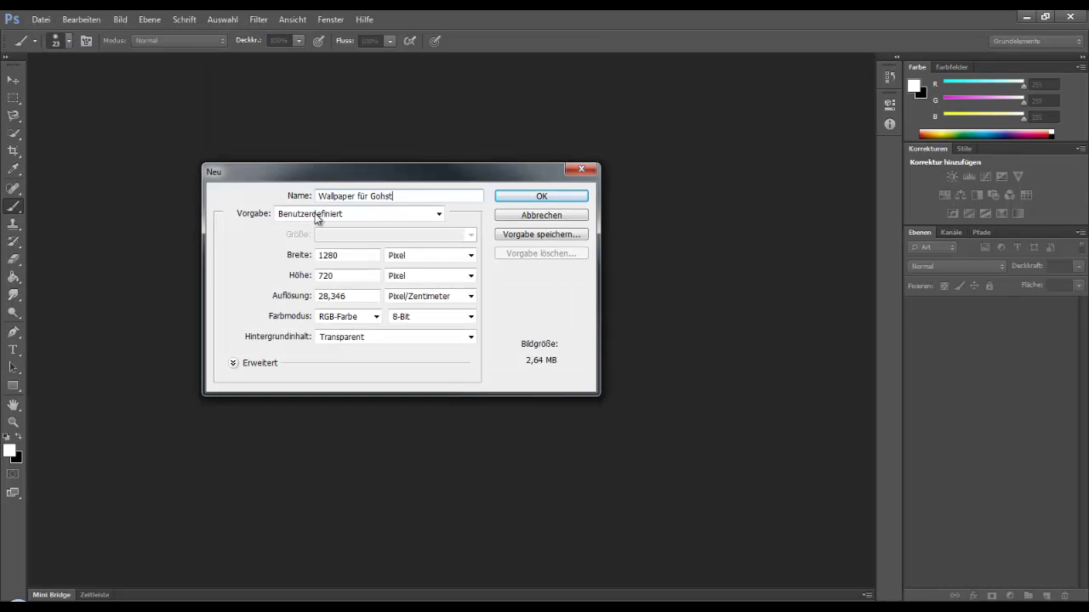
{"action": "type", "text": "321"}
{"action": "key", "text": "Return"}
{"action": "key", "text": "d"}
{"action": "left_click", "coordinate": [14, 274]}
{"action": "key", "text": "alt+BackSpace"}
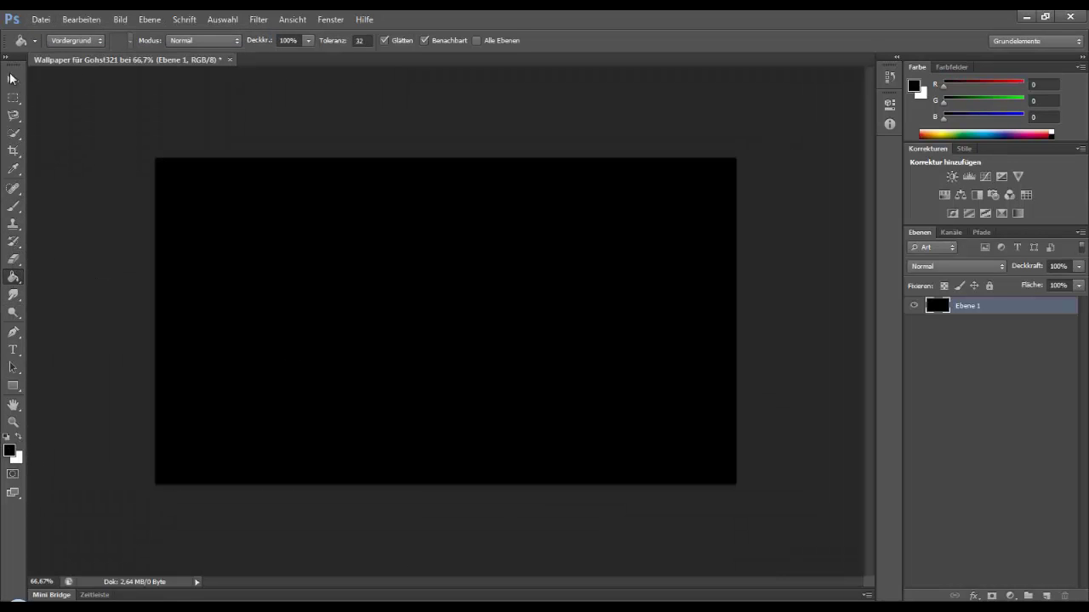
Step: Paint nine crisscrossing white brush lines across the black canvas
{"action": "left_click", "coordinate": [21, 437]}
{"action": "key", "text": "b"}
{"action": "left_click_drag", "start_coordinate": [165, 159], "coordinate": [163, 483]}
{"action": "left_click_drag", "start_coordinate": [272, 158], "coordinate": [254, 483]}
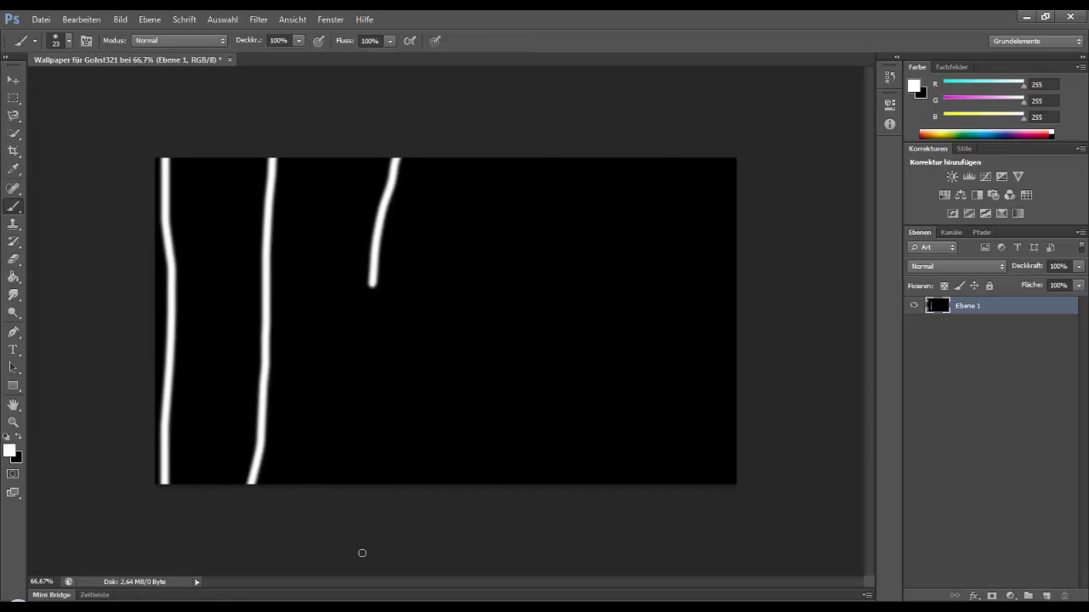
{"action": "left_click_drag", "start_coordinate": [535, 158], "coordinate": [480, 483]}
{"action": "left_click_drag", "start_coordinate": [658, 159], "coordinate": [627, 483]}
{"action": "left_click_drag", "start_coordinate": [156, 283], "coordinate": [736, 256]}
{"action": "left_click_drag", "start_coordinate": [609, 160], "coordinate": [158, 464]}
{"action": "left_click_drag", "start_coordinate": [177, 126], "coordinate": [455, 487]}
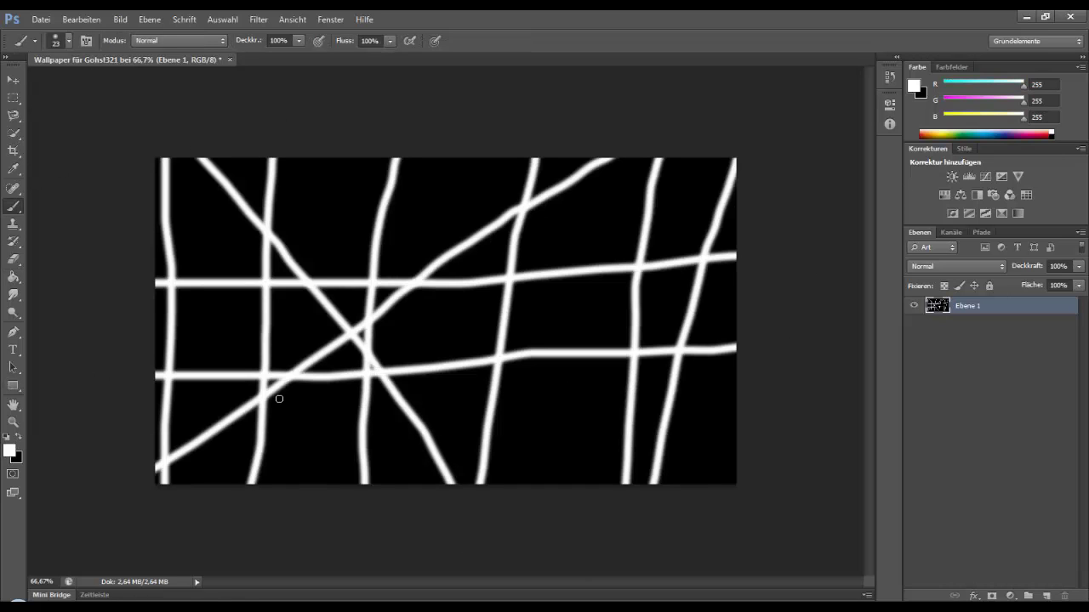
{"action": "left_click_drag", "start_coordinate": [440, 128], "coordinate": [342, 498]}
{"action": "left_click_drag", "start_coordinate": [672, 128], "coordinate": [259, 497]}
Step: Apply Filter > Render > Clouds, replacing the painted lines with grey cloud texture
{"action": "left_click", "coordinate": [257, 19]}
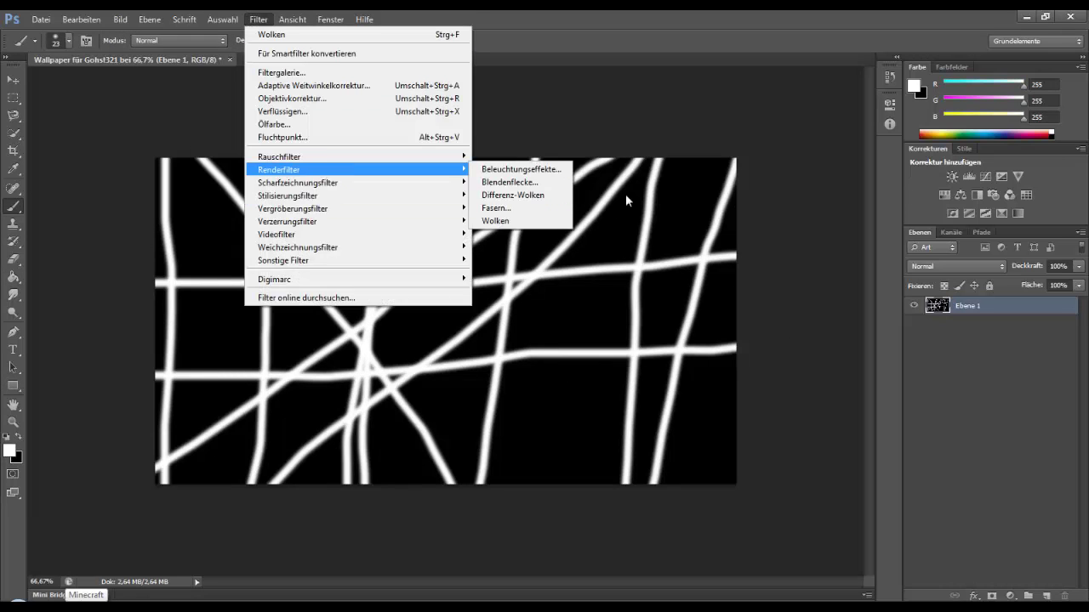
{"action": "left_click", "coordinate": [523, 223]}
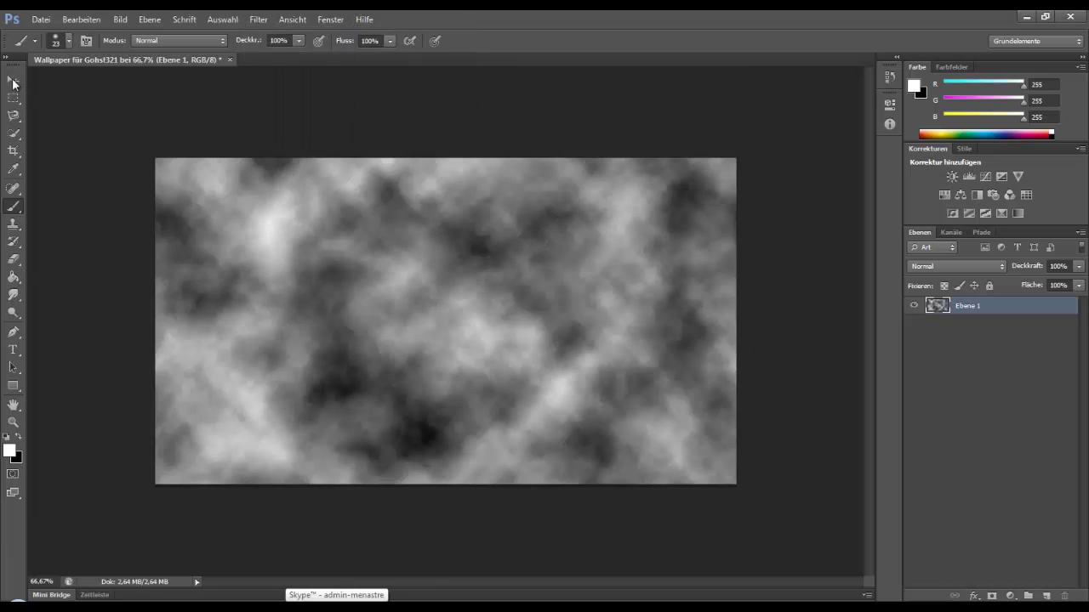
{"action": "key", "text": "v"}
{"action": "left_click", "coordinate": [967, 606]}
{"action": "left_click", "coordinate": [1000, 525]}
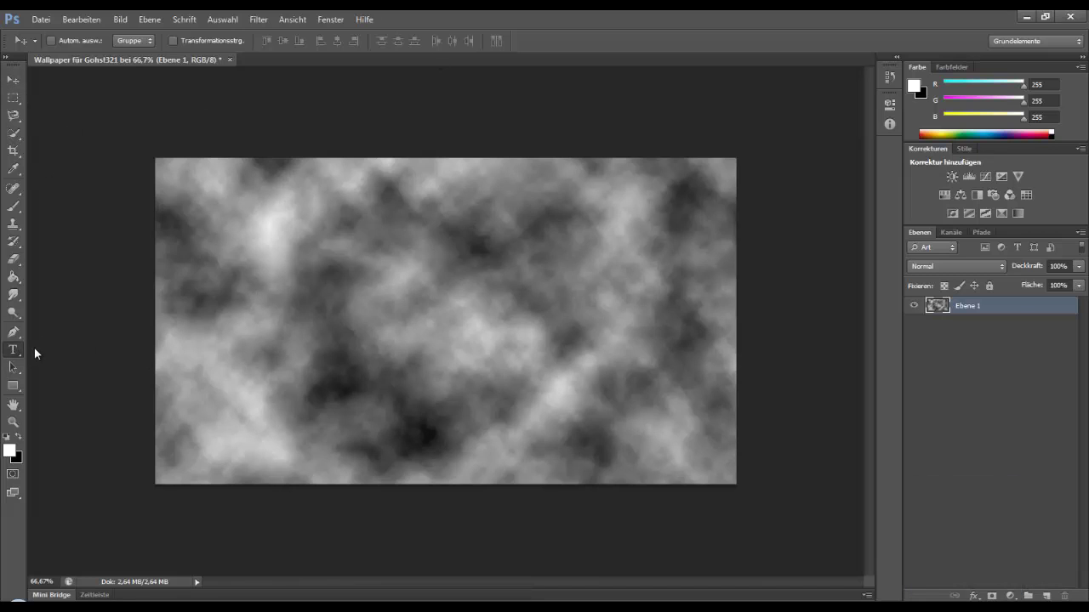
Step: Add a 'Gohst321' title and enlarge it to about 138 pt
{"action": "left_click", "coordinate": [372, 306]}
{"action": "type", "text": "Hohst"}
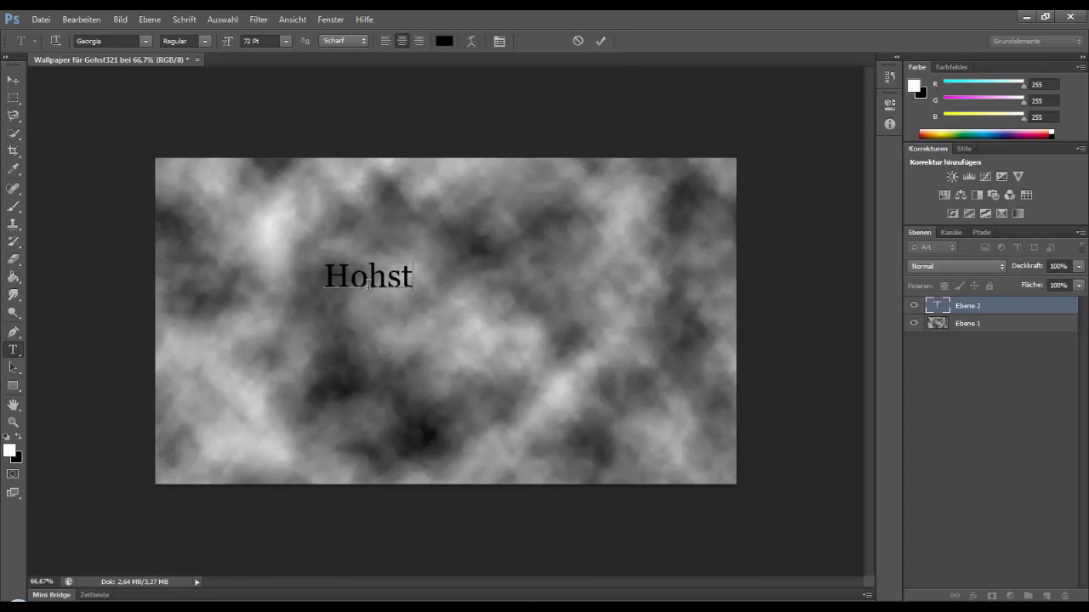
{"action": "type", "text": "321"}
{"action": "key", "text": "ctrl+a"}
{"action": "type", "text": "Gohst321"}
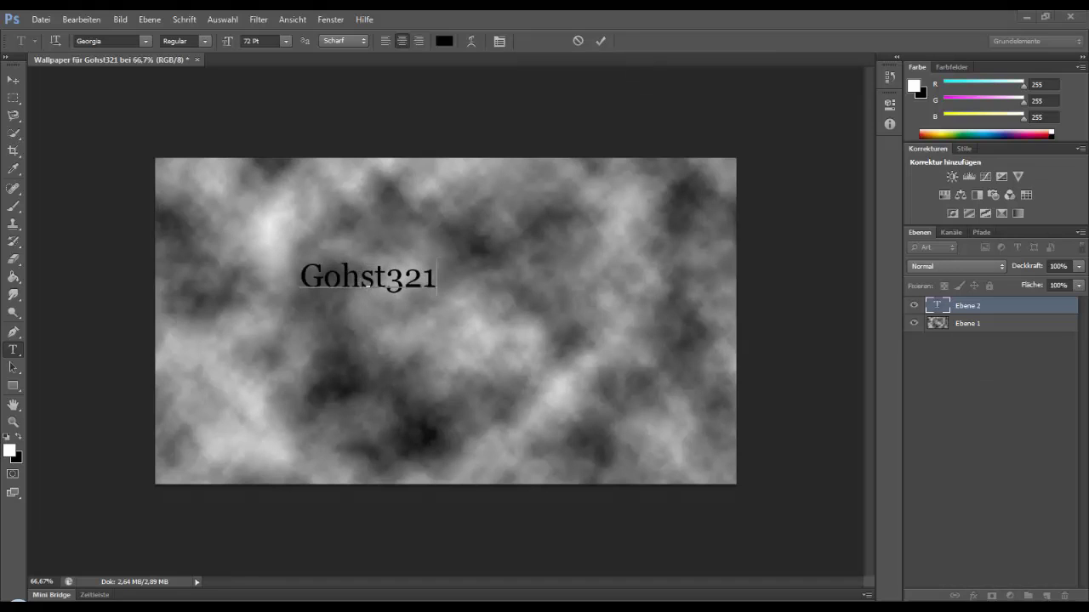
{"action": "key", "text": "ctrl+a"}
{"action": "mouse_move", "coordinate": [436, 291]}
{"action": "left_mouse_down"}
{"action": "mouse_move", "coordinate": [551, 332]}
{"action": "mouse_move", "coordinate": [510, 335]}
{"action": "left_mouse_up"}
{"action": "key", "text": "ctrl+Return"}
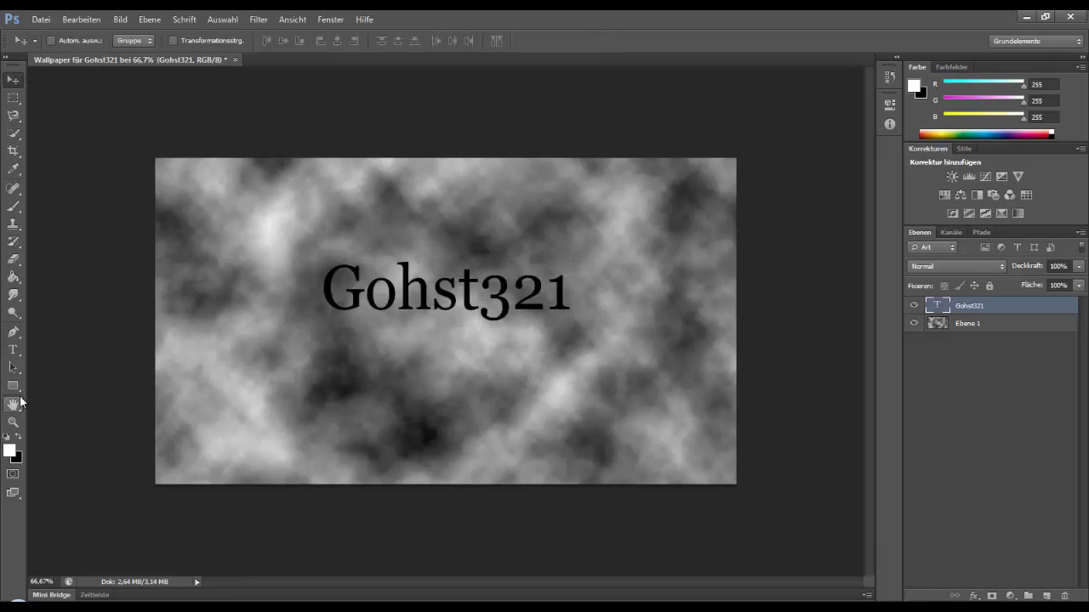
Step: Add a 'Lets Plays and more' subtitle centred under the title
{"action": "left_click", "coordinate": [341, 340]}
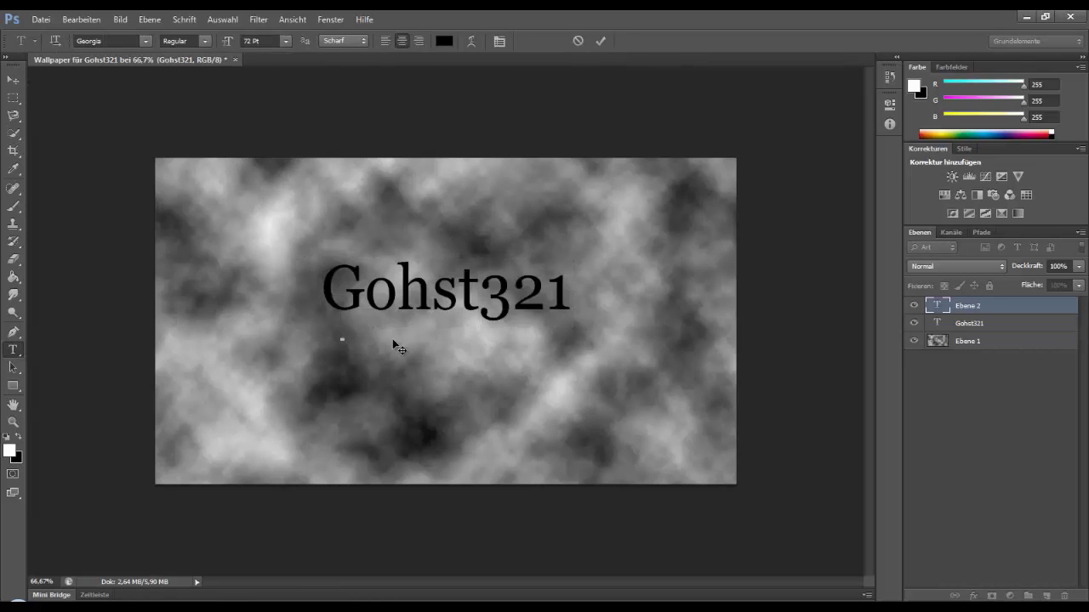
{"action": "type", "text": "Lets Plays and more"}
{"action": "left_click_drag", "start_coordinate": [489, 341], "coordinate": [590, 340]}
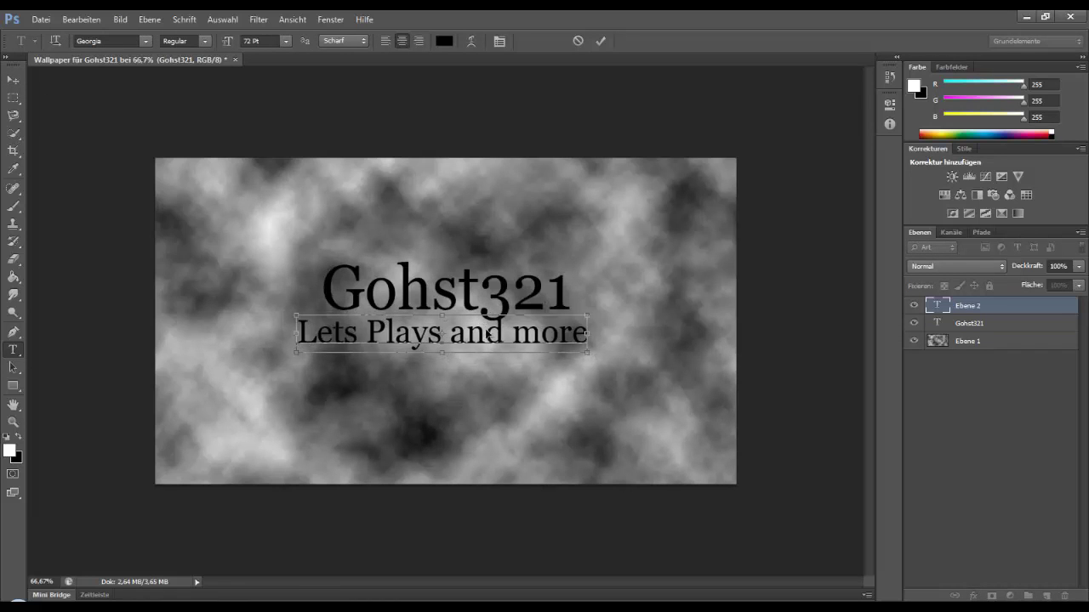
{"action": "left_click", "coordinate": [600, 41]}
Step: Copy the Gohst321 YouTube channel URL from Firefox and paste it as a text line below the subtitle
{"action": "left_click", "coordinate": [329, 418]}
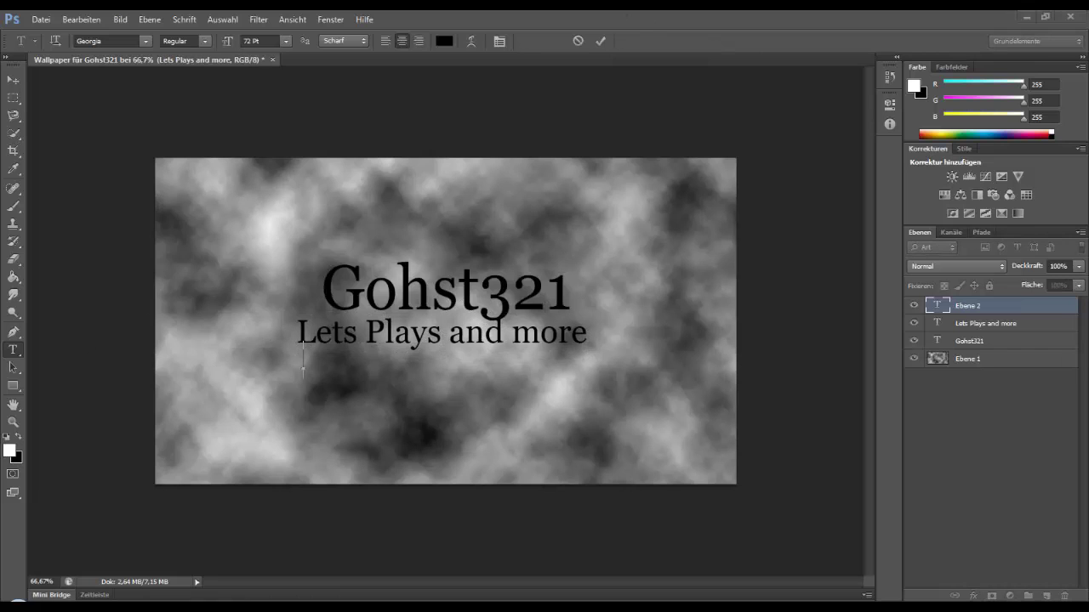
{"action": "key", "text": "alt+Tab"}
{"action": "type", "text": "Gohst321"}
{"action": "key", "text": "Return"}
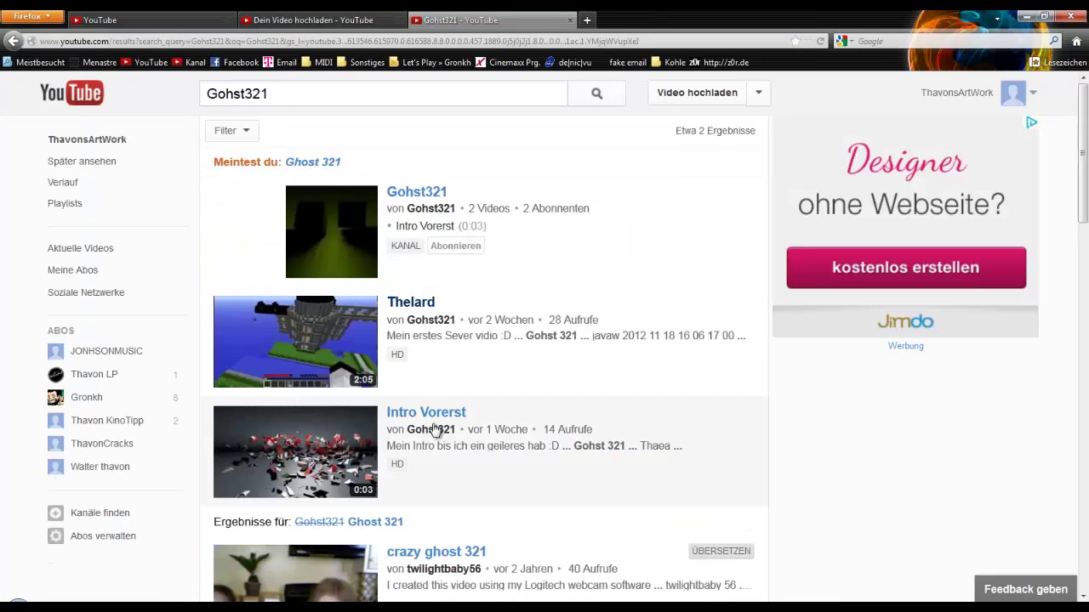
{"action": "left_click", "coordinate": [438, 430]}
{"action": "left_click", "coordinate": [172, 40]}
{"action": "key", "text": "ctrl+c"}
{"action": "key", "text": "alt+Tab"}
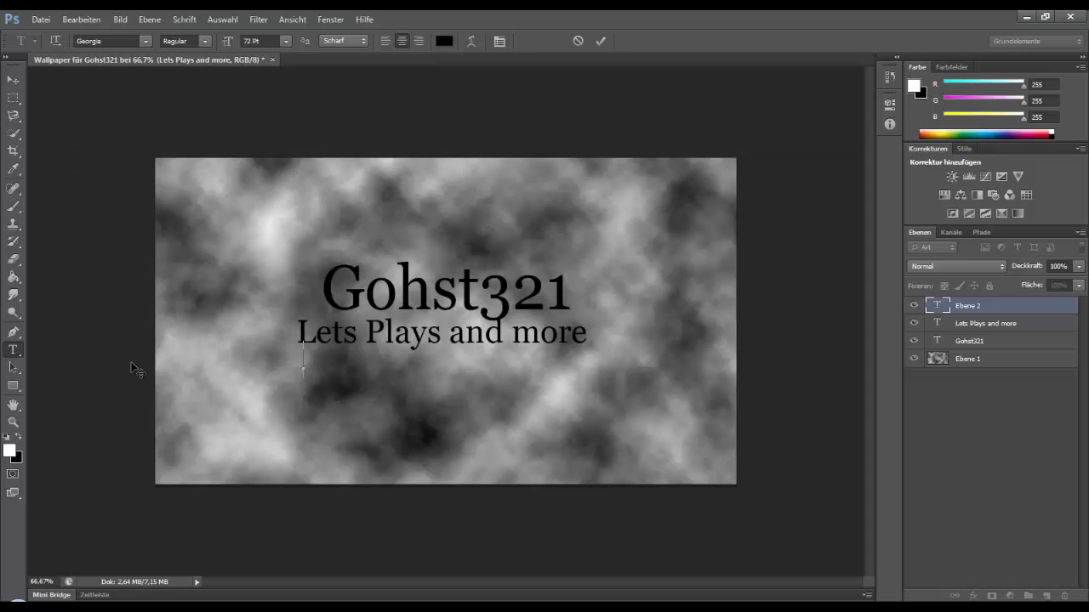
{"action": "key", "text": "ctrl+v"}
{"action": "key", "text": "BackSpace"}
{"action": "key", "text": "BackSpace"}
{"action": "key", "text": "BackSpace"}
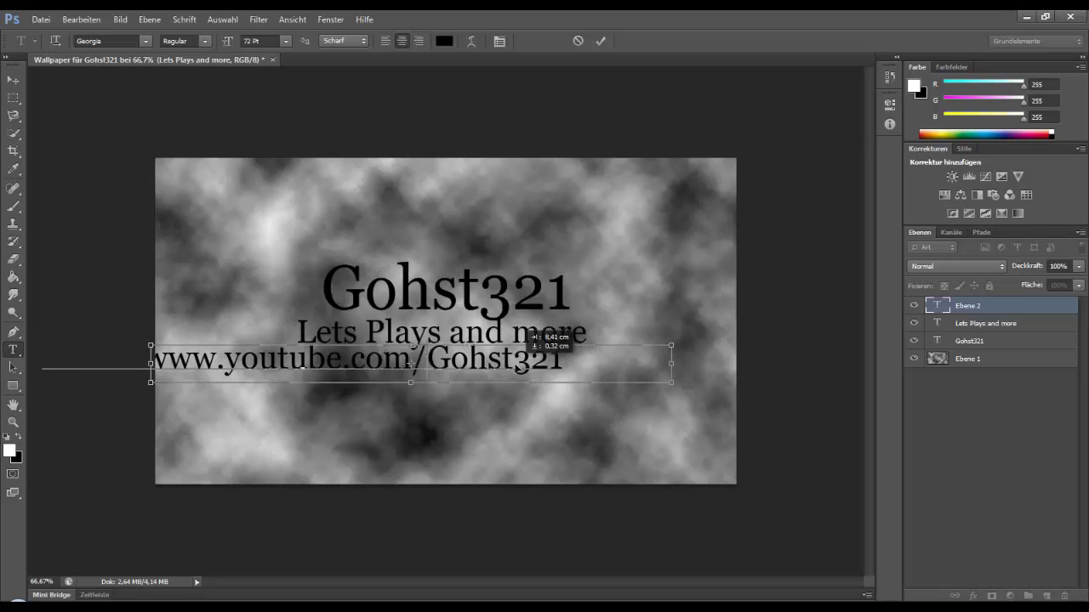
{"action": "left_click_drag", "start_coordinate": [575, 359], "coordinate": [600, 367]}
{"action": "left_click", "coordinate": [600, 40]}
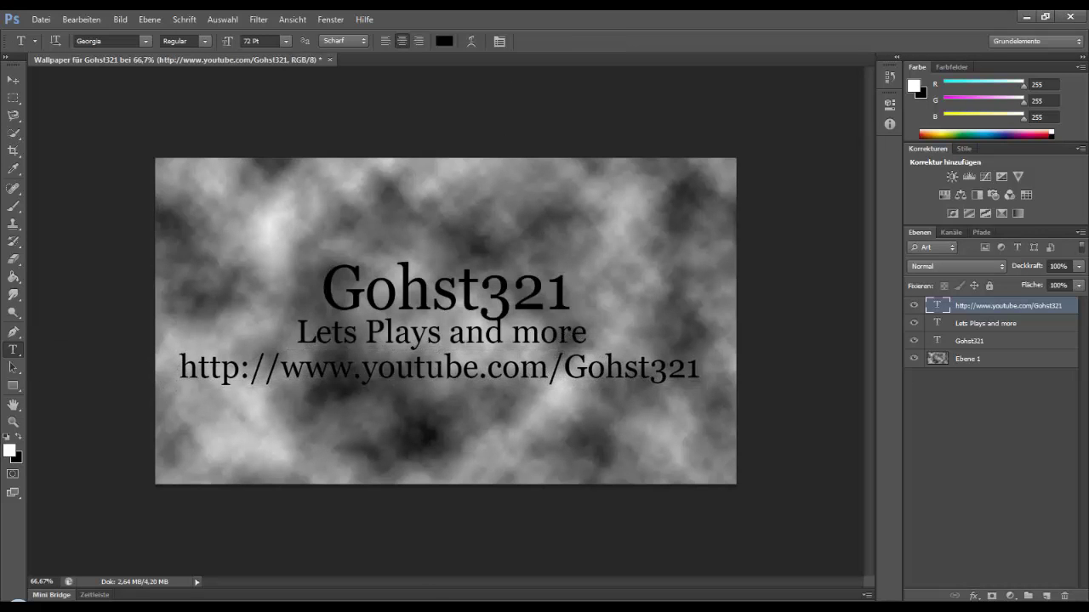
{"action": "key", "text": "alt+Tab"}
{"action": "left_click", "coordinate": [495, 41]}
{"action": "type", "text": "www.dot.tk"}
{"action": "key", "text": "Return"}
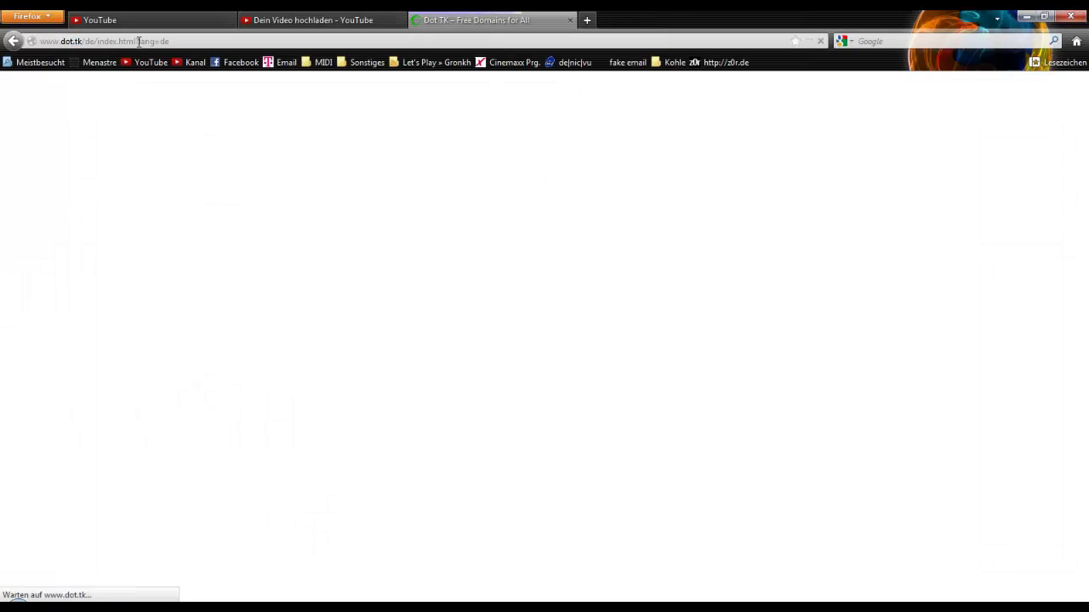
{"action": "left_click", "coordinate": [369, 250]}
{"action": "type", "text": "Gohst321"}
{"action": "left_click", "coordinate": [768, 250]}
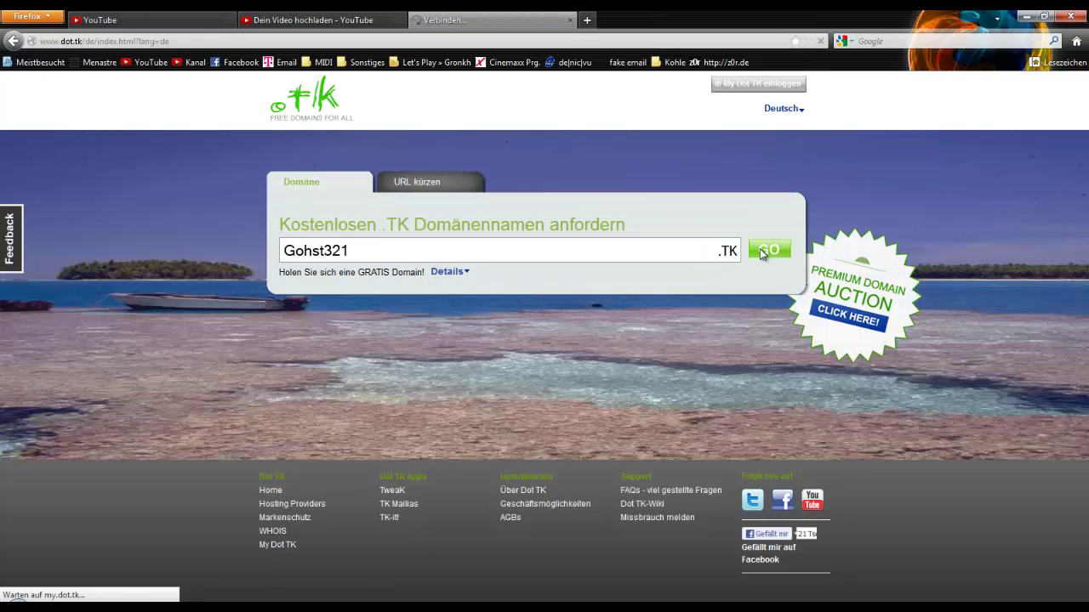
{"action": "type", "text": "www.youtube.com/user/Gohst321"}
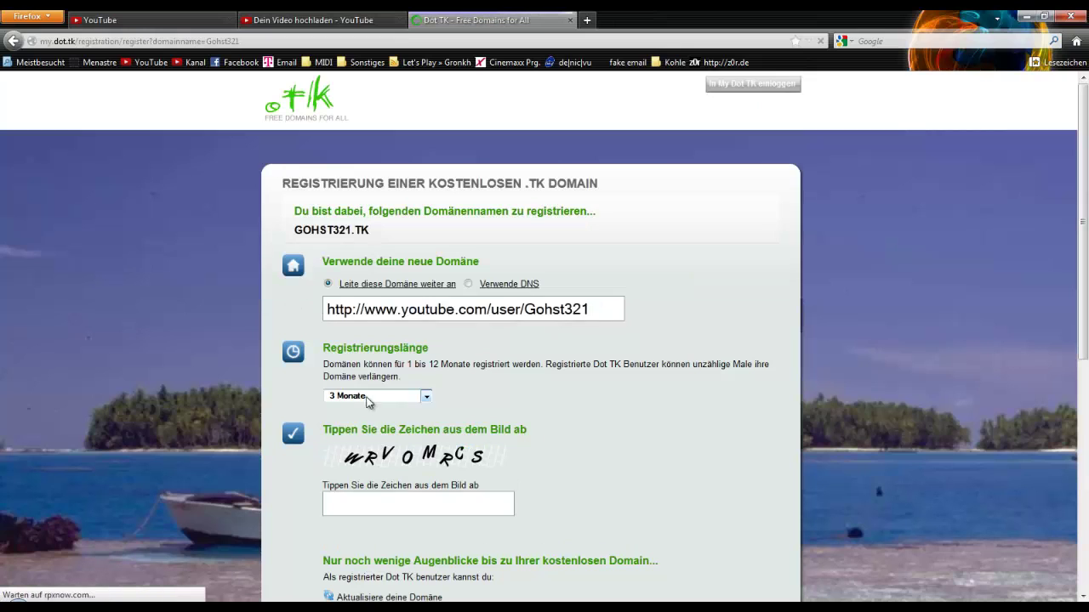
{"action": "left_click", "coordinate": [378, 396]}
{"action": "left_click", "coordinate": [380, 506]}
{"action": "type", "text": "RCS"}
{"action": "scroll", "coordinate": [423, 506], "scroll_direction": "down", "scroll_amount": 4}
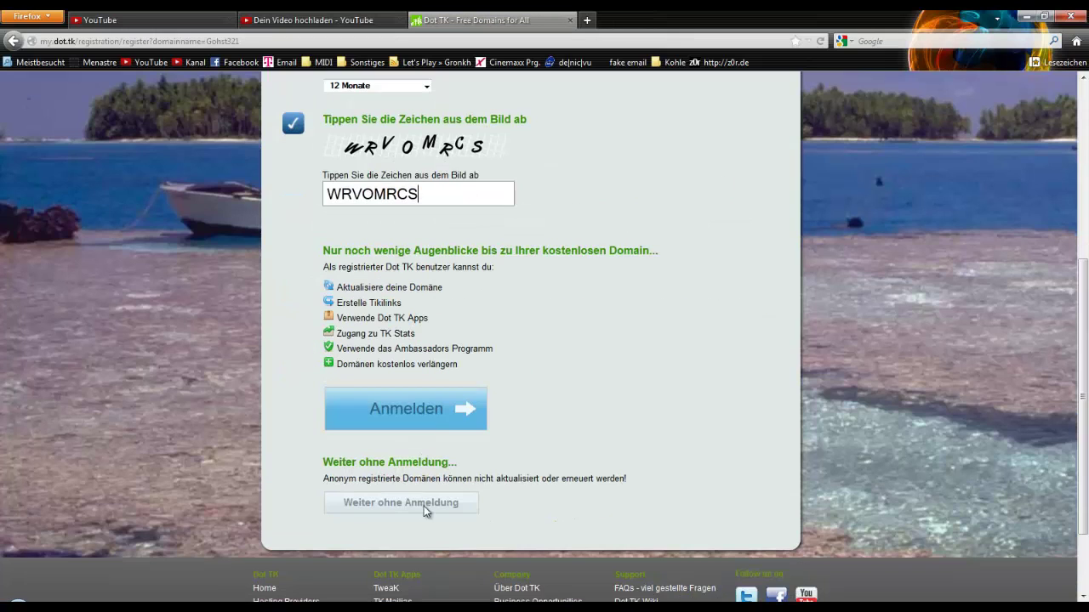
{"action": "left_click", "coordinate": [417, 505]}
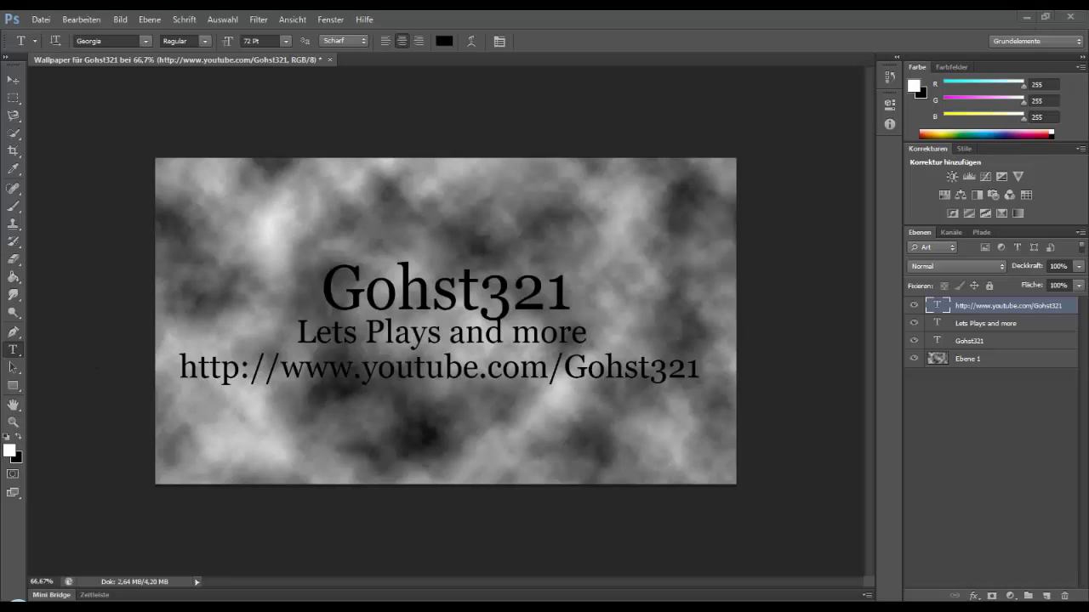
{"action": "left_click", "coordinate": [427, 371]}
{"action": "key", "text": "ctrl+a"}
{"action": "key", "text": "ctrl+v"}
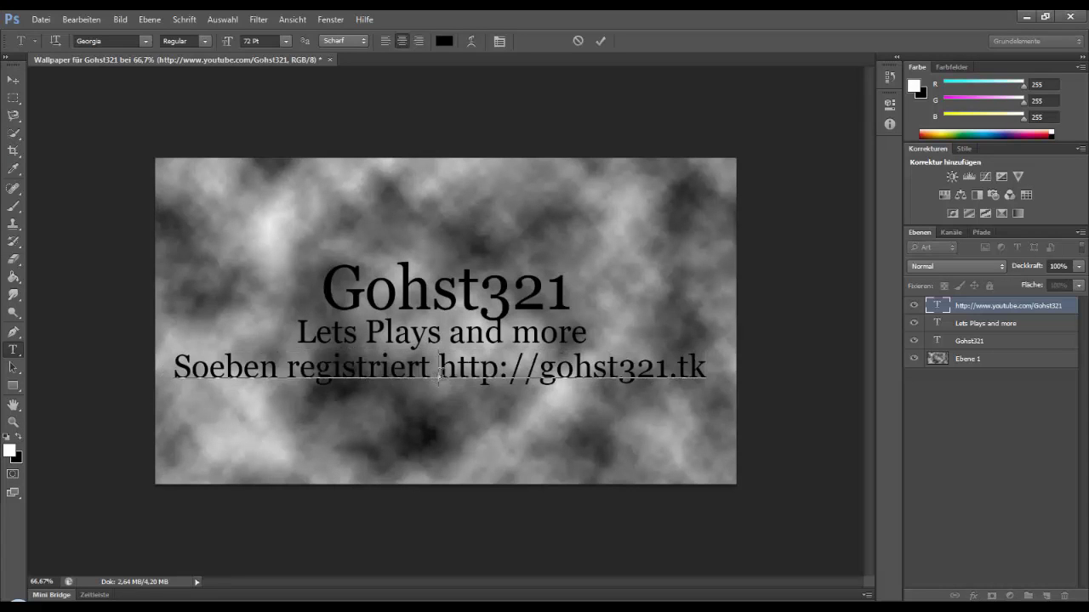
{"action": "left_click_drag", "start_coordinate": [439, 371], "coordinate": [176, 374]}
{"action": "key", "text": "BackSpace"}
{"action": "left_click_drag", "start_coordinate": [402, 371], "coordinate": [317, 371]}
{"action": "key", "text": "BackSpace"}
{"action": "type", "text": "www."}
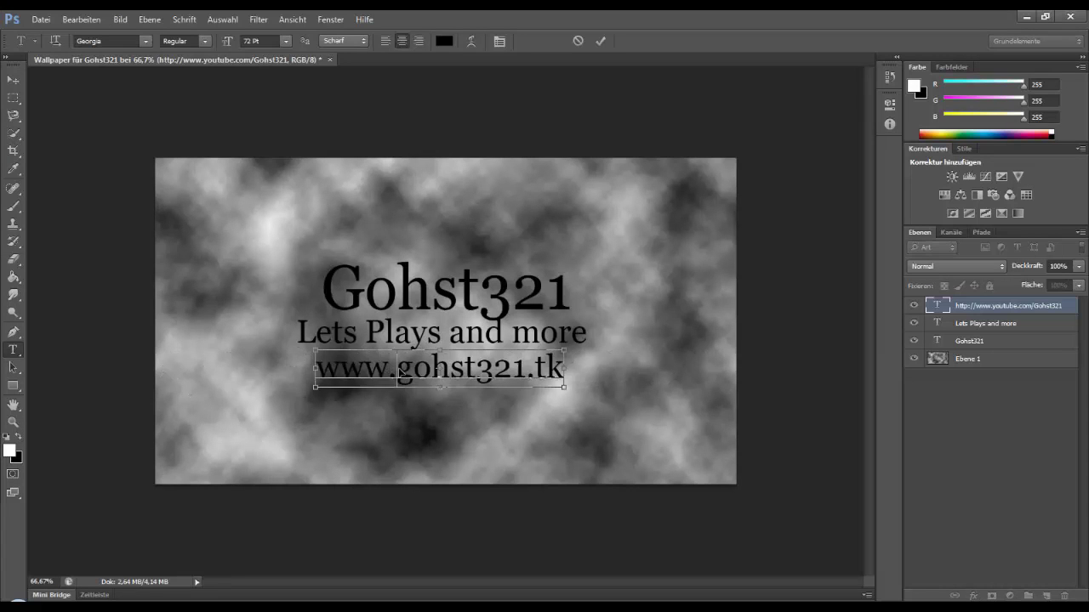
{"action": "key", "text": "ctrl+a"}
{"action": "left_click", "coordinate": [481, 371]}
{"action": "left_click", "coordinate": [601, 47]}
Step: Add a small © artist credit line in the bottom-right corner
{"action": "left_click", "coordinate": [573, 457]}
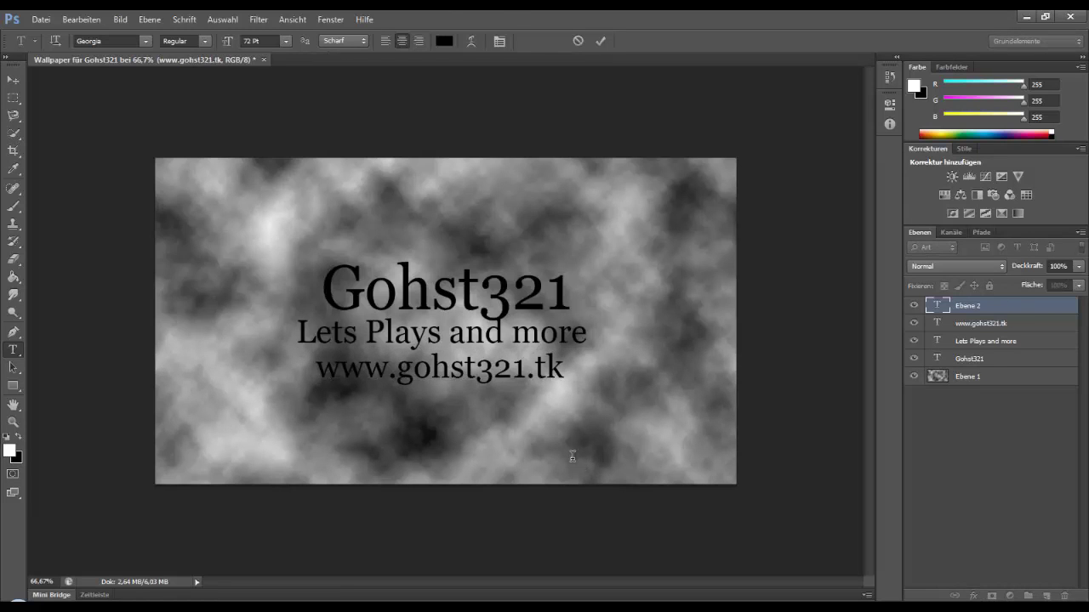
{"action": "type", "text": "Thavv"}
{"action": "key", "text": "BackSpace"}
{"action": "type", "text": "on"}
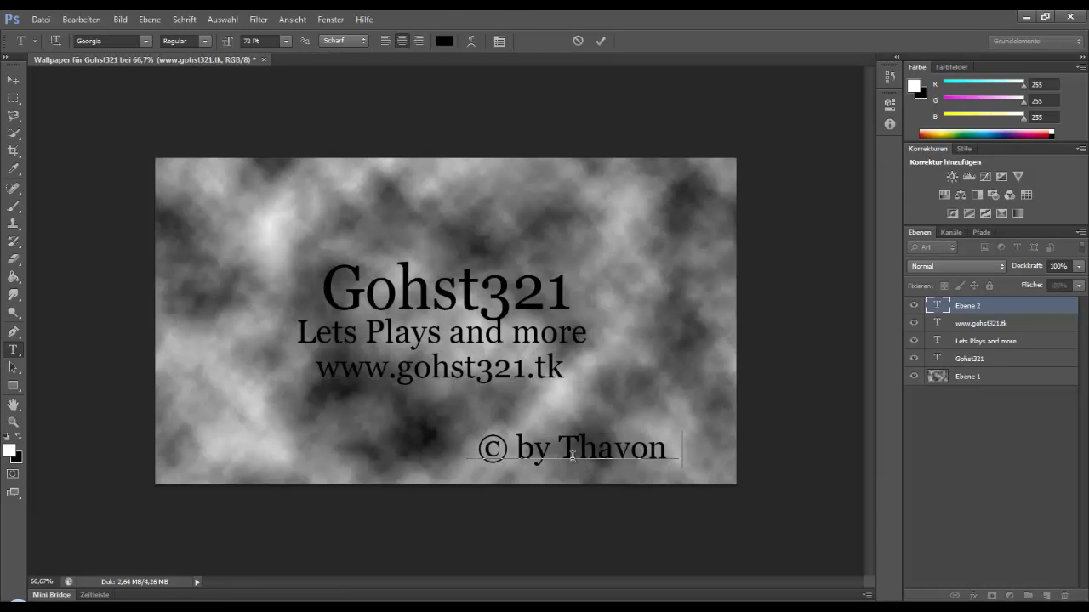
{"action": "type", "text": "'s Art Worl"}
{"action": "key", "text": "ctrl+a"}
{"action": "left_click_drag", "start_coordinate": [359, 400], "coordinate": [647, 469]}
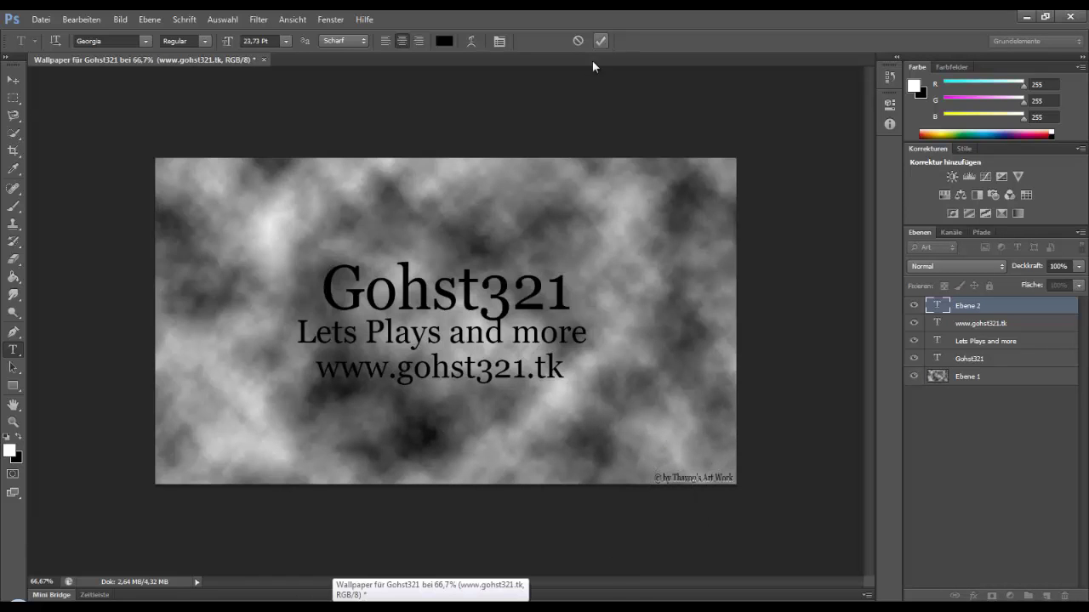
Step: Shift the Gohst321 title left, enlarge it to about 154 pt, and slightly resize the URL
{"action": "left_click_drag", "start_coordinate": [445, 306], "coordinate": [412, 304], "text": "ctrl"}
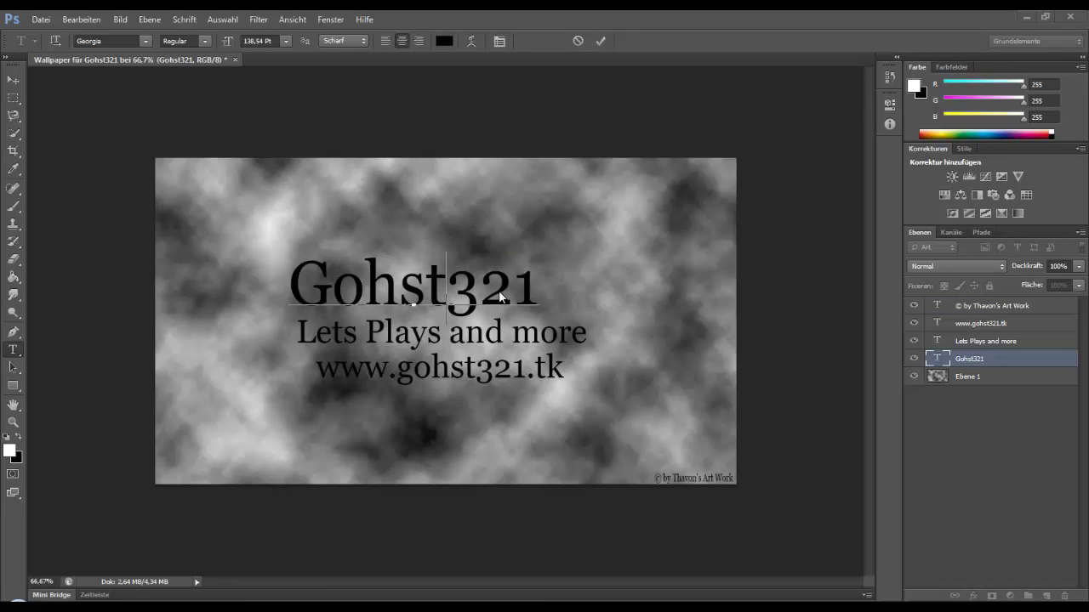
{"action": "left_click_drag", "start_coordinate": [537, 305], "coordinate": [595, 306], "text": "ctrl"}
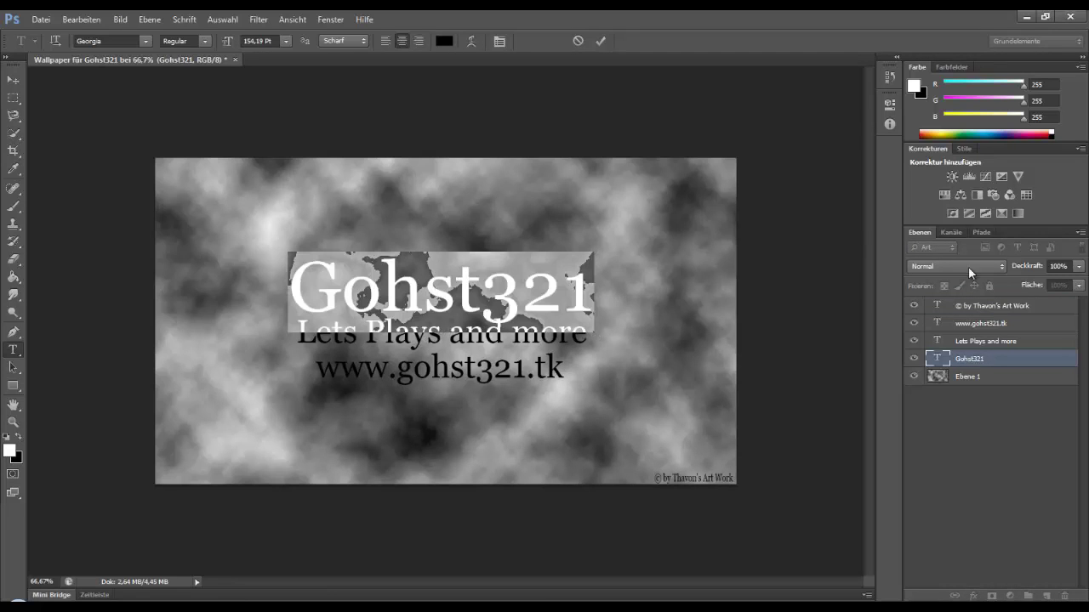
{"action": "left_click", "coordinate": [423, 290]}
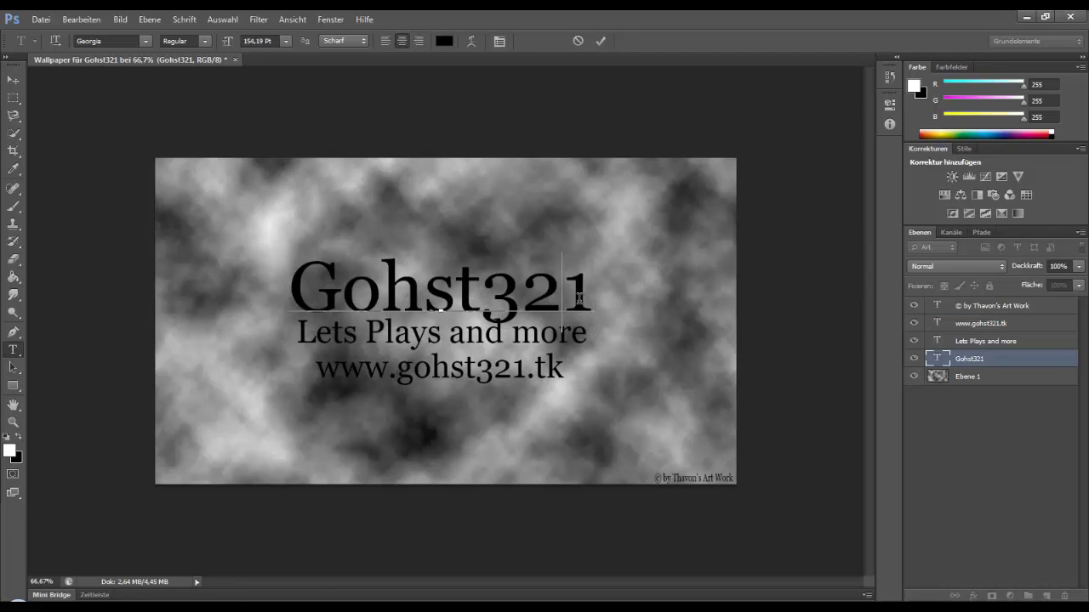
{"action": "left_click", "coordinate": [978, 376]}
{"action": "left_click", "coordinate": [493, 364]}
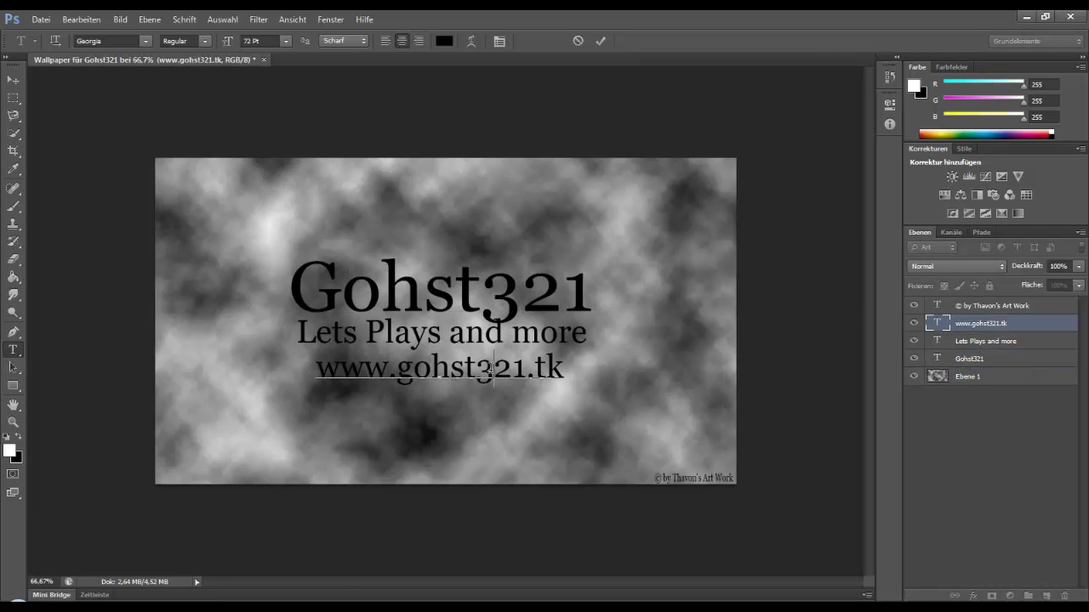
{"action": "left_click_drag", "start_coordinate": [564, 375], "coordinate": [570, 374], "text": "ctrl"}
Step: Open the Layer Style dialog for the Gohst321 layer
{"action": "left_click", "coordinate": [970, 359]}
{"action": "double_click", "coordinate": [970, 359]}
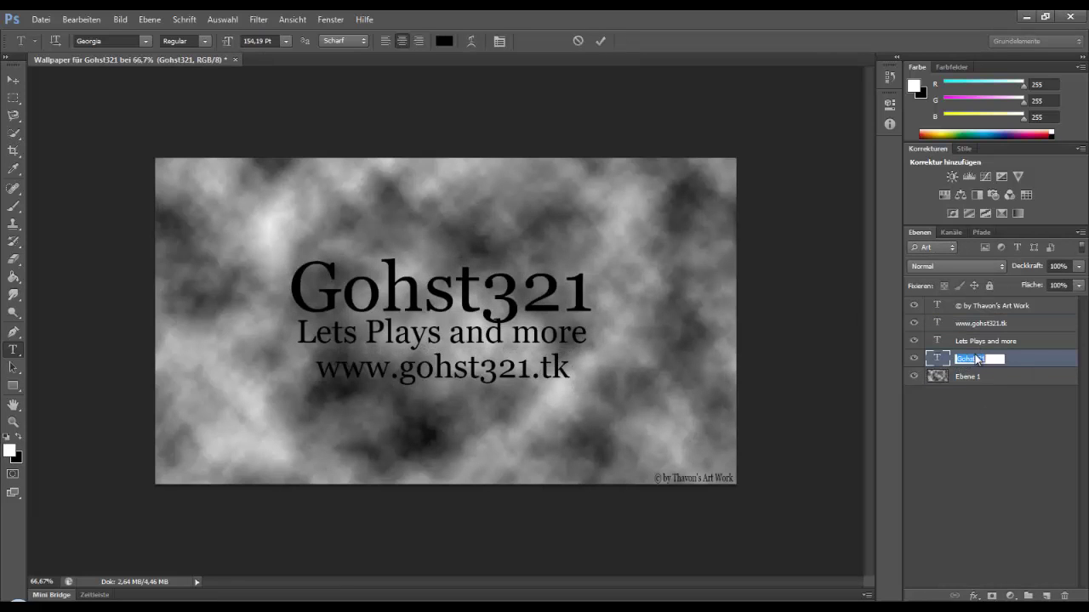
{"action": "double_click", "coordinate": [1030, 362]}
Step: Give Gohst321 a textured bevel-and-emboss and an inner glow, dropping a trial colour overlay
{"action": "left_click_drag", "start_coordinate": [256, 223], "coordinate": [664, 248]}
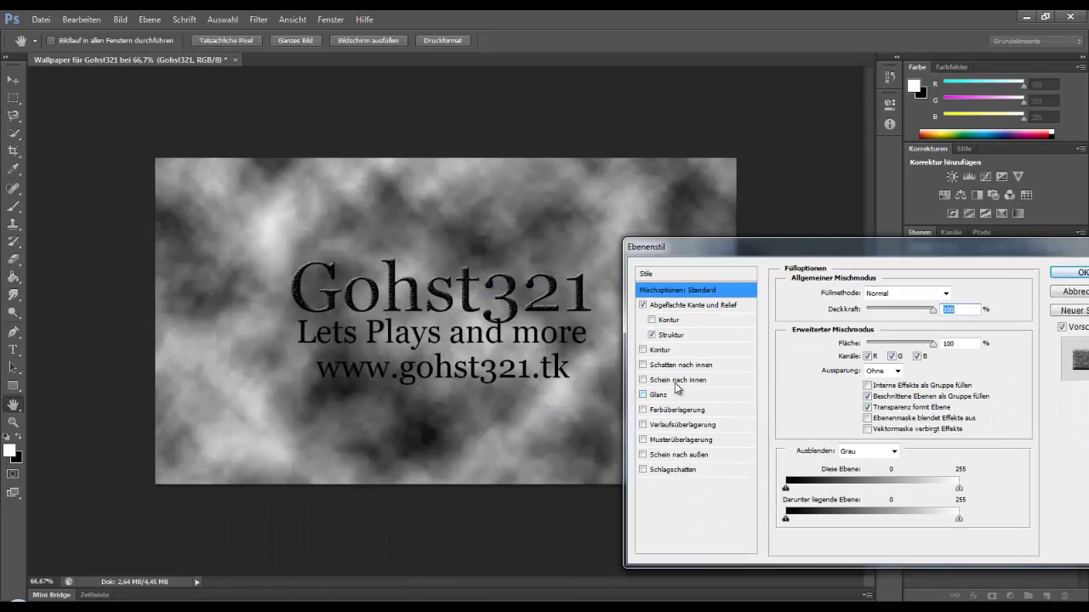
{"action": "left_click", "coordinate": [643, 349]}
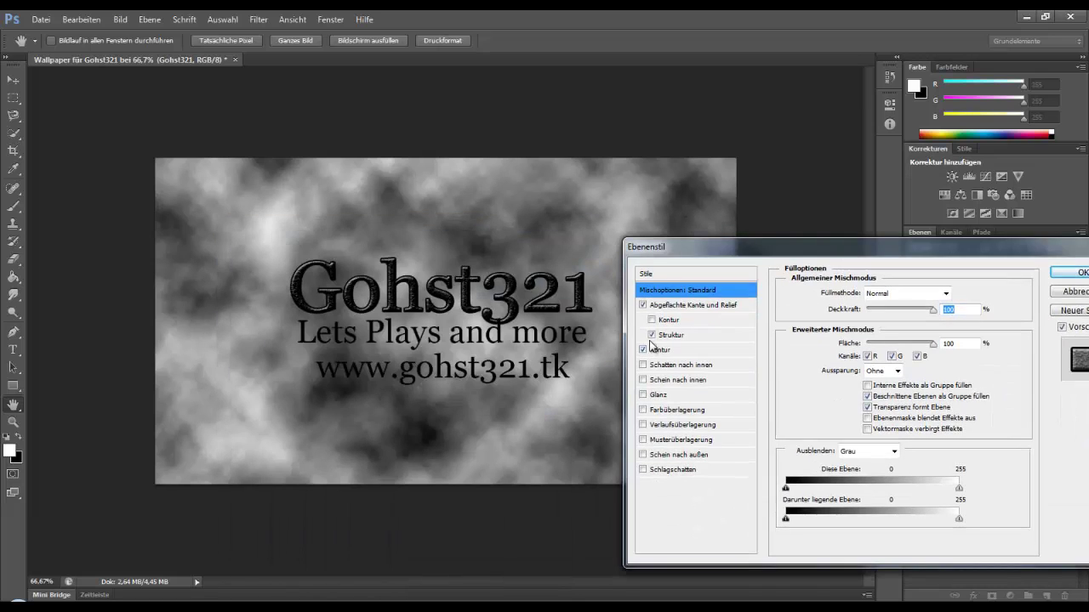
{"action": "left_click", "coordinate": [643, 410]}
{"action": "left_click", "coordinate": [643, 410]}
{"action": "left_click", "coordinate": [643, 379]}
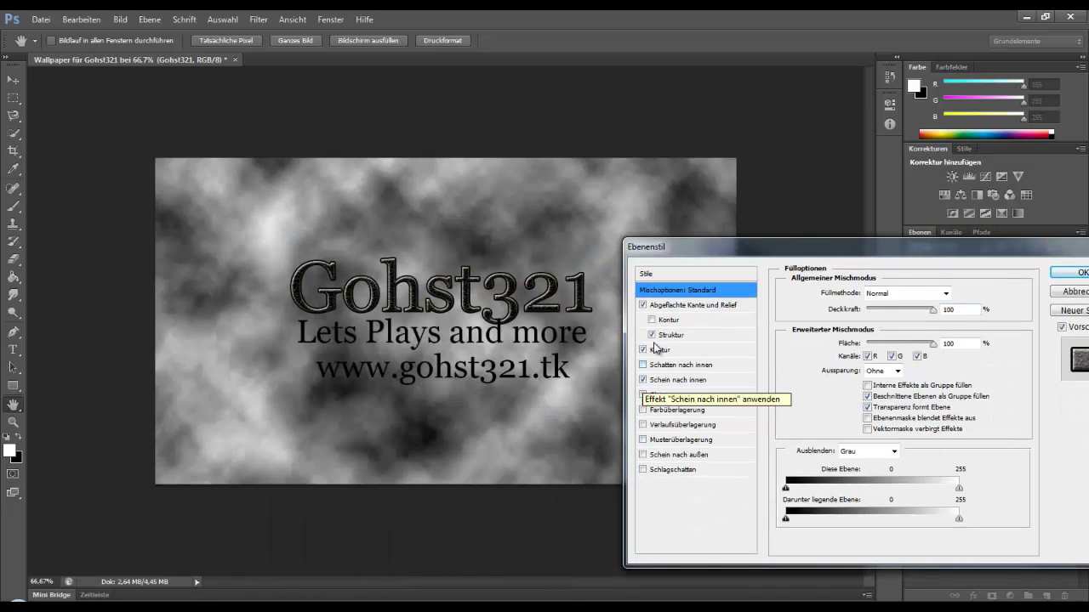
{"action": "left_click_drag", "start_coordinate": [723, 247], "coordinate": [476, 255]}
{"action": "left_click", "coordinate": [855, 272]}
Step: Nudge the subtitle down, give it bevel and drop shadow, and reposition the URL
{"action": "double_click", "coordinate": [938, 341]}
{"action": "left_click", "coordinate": [561, 334]}
{"action": "key", "text": "ctrl+a"}
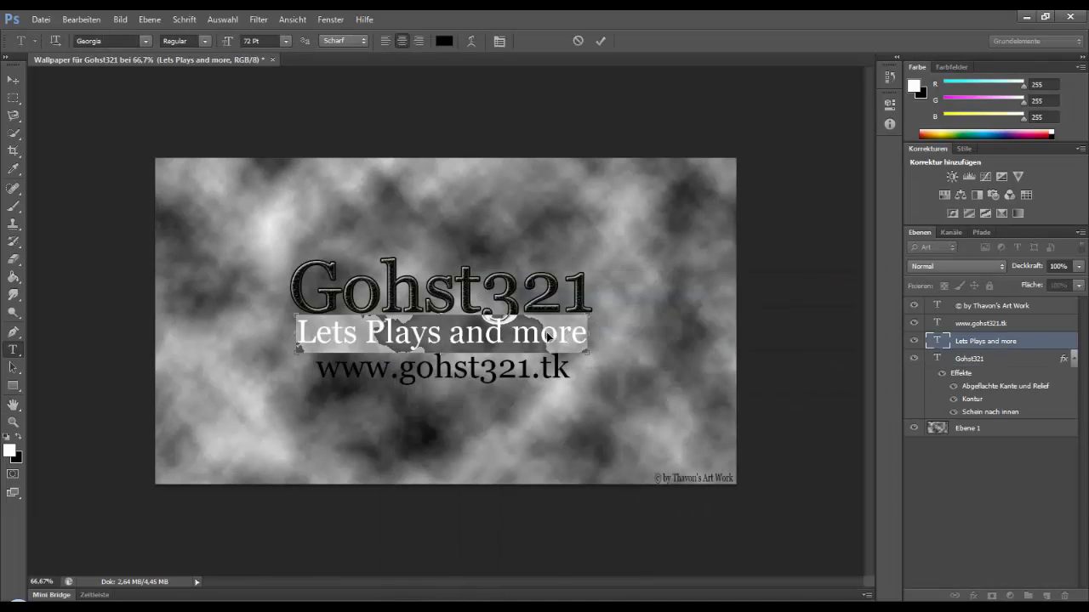
{"action": "left_click_drag", "start_coordinate": [399, 120], "coordinate": [399, 124]}
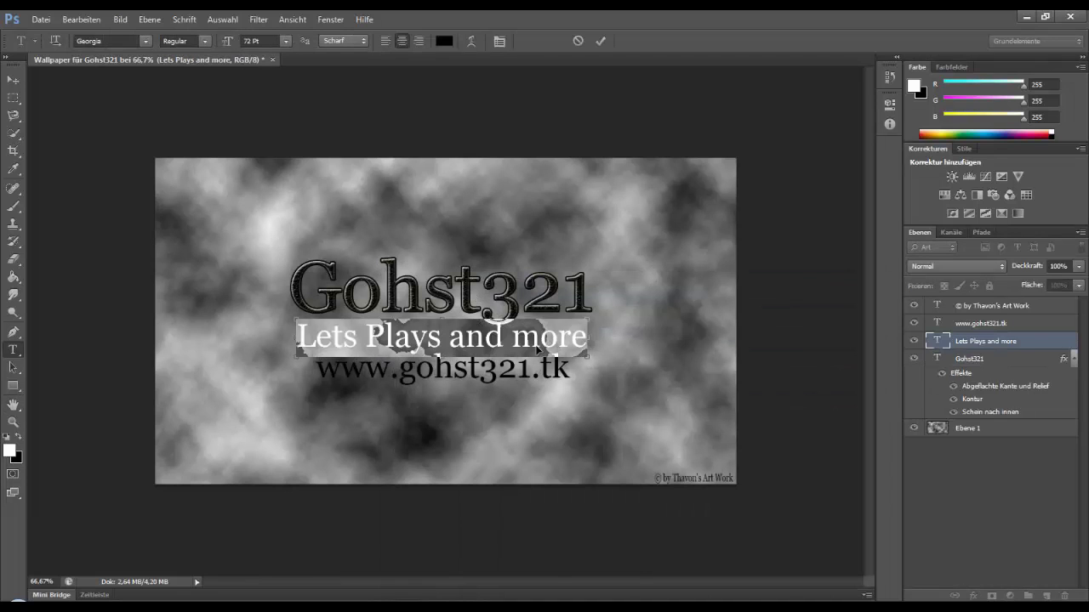
{"action": "double_click", "coordinate": [1029, 341]}
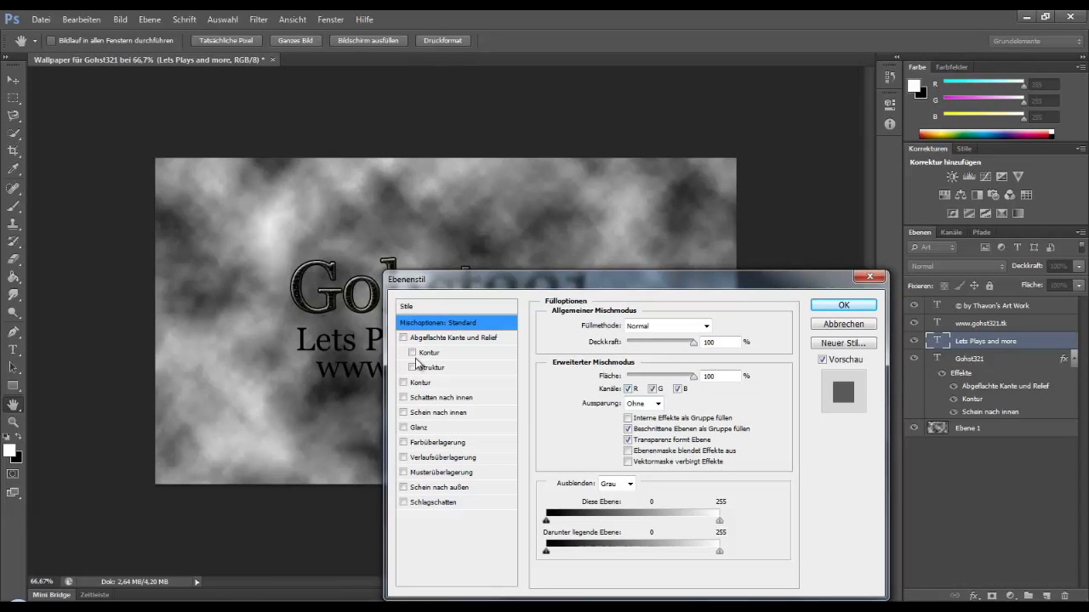
{"action": "left_click", "coordinate": [411, 352]}
{"action": "left_click_drag", "start_coordinate": [477, 279], "coordinate": [656, 192]}
{"action": "left_click", "coordinate": [583, 415]}
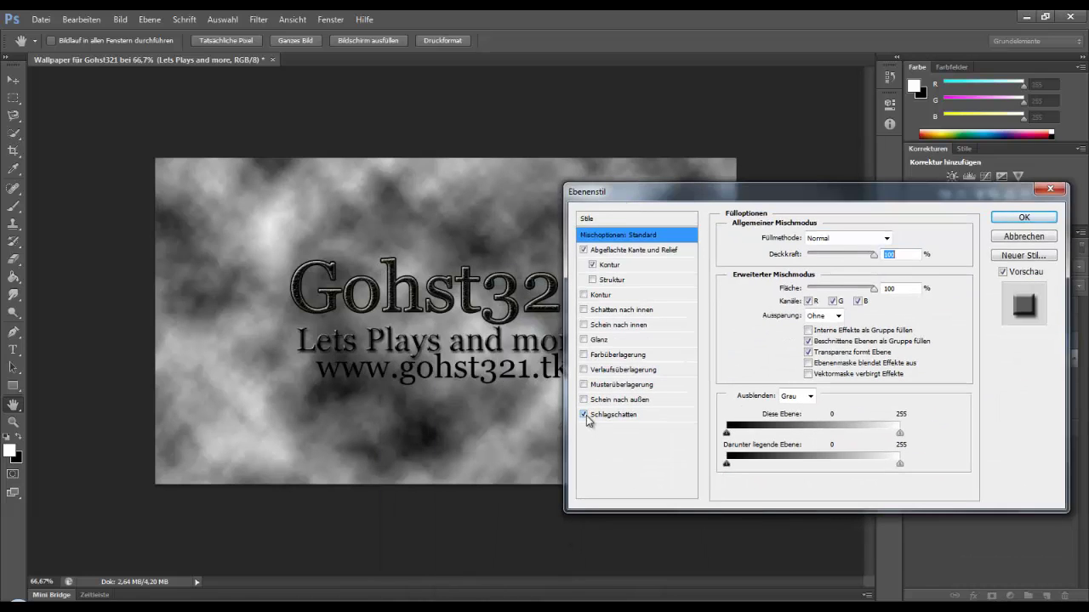
{"action": "key", "text": "ctrl+a"}
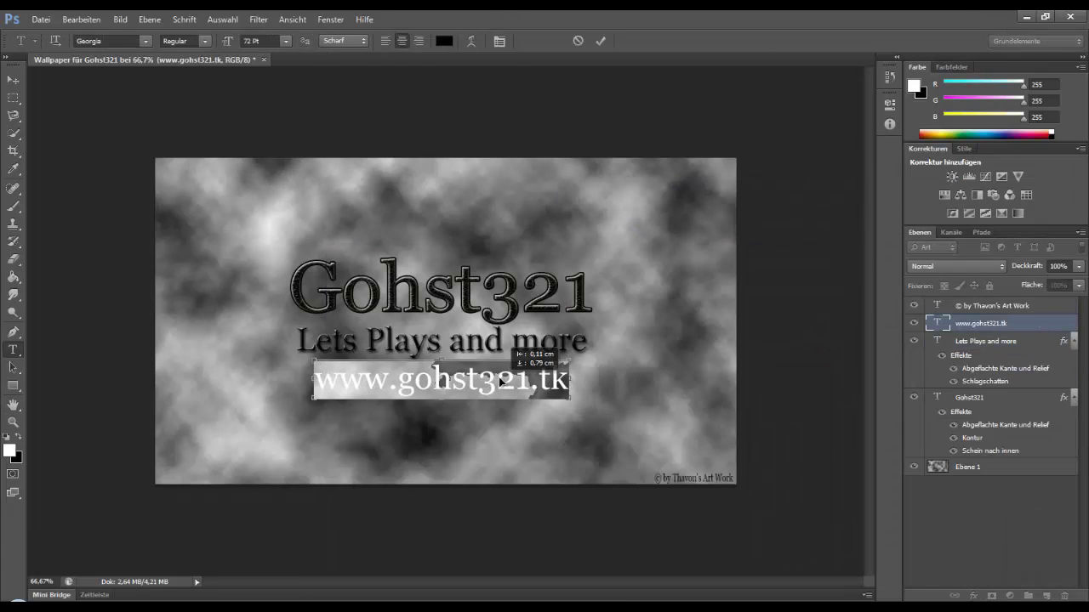
{"action": "left_click_drag", "start_coordinate": [493, 372], "coordinate": [498, 377]}
{"action": "left_click", "coordinate": [500, 379]}
Step: Shrink the URL slightly, move the subtitle right, and centre the URL under it
{"action": "left_click_drag", "start_coordinate": [566, 393], "coordinate": [545, 387]}
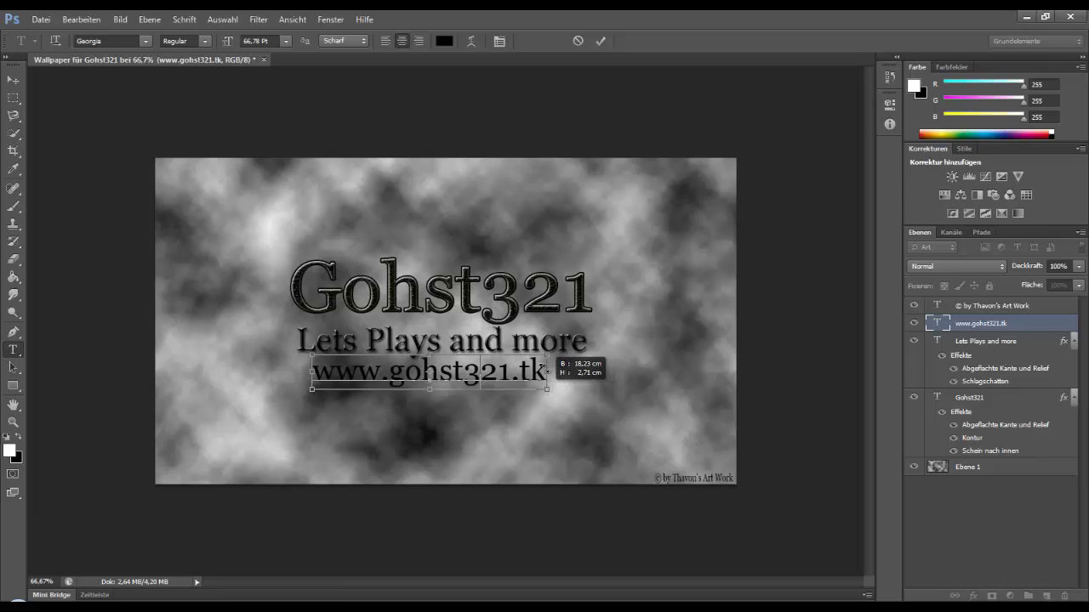
{"action": "left_click", "coordinate": [513, 344]}
{"action": "key", "text": "ctrl+a"}
{"action": "left_click_drag", "start_coordinate": [514, 343], "coordinate": [525, 341]}
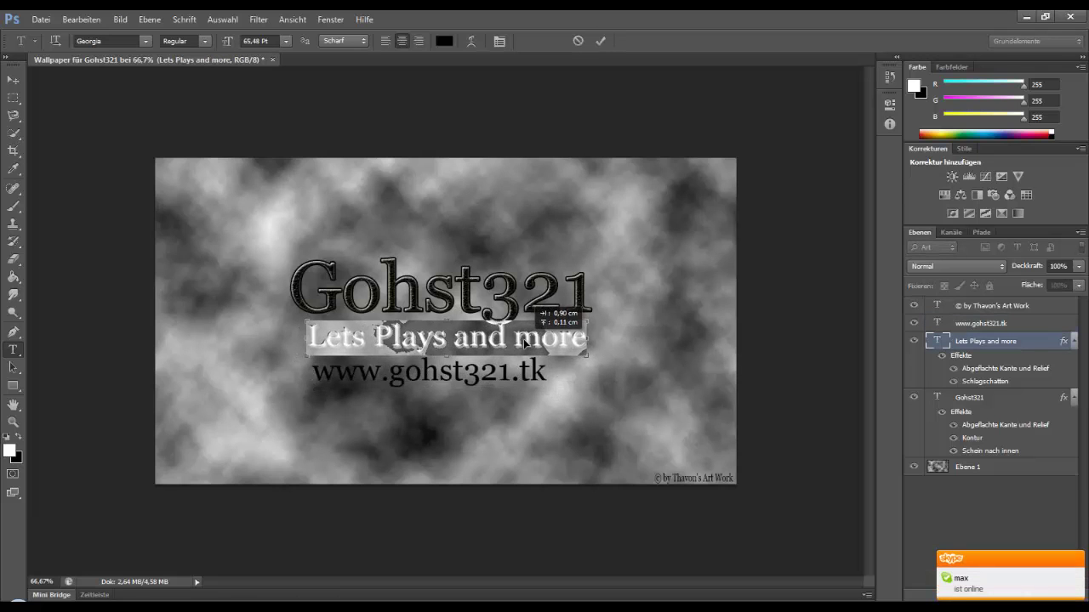
{"action": "left_click", "coordinate": [568, 285]}
{"action": "left_click", "coordinate": [494, 378]}
{"action": "left_click_drag", "start_coordinate": [494, 378], "coordinate": [512, 375]}
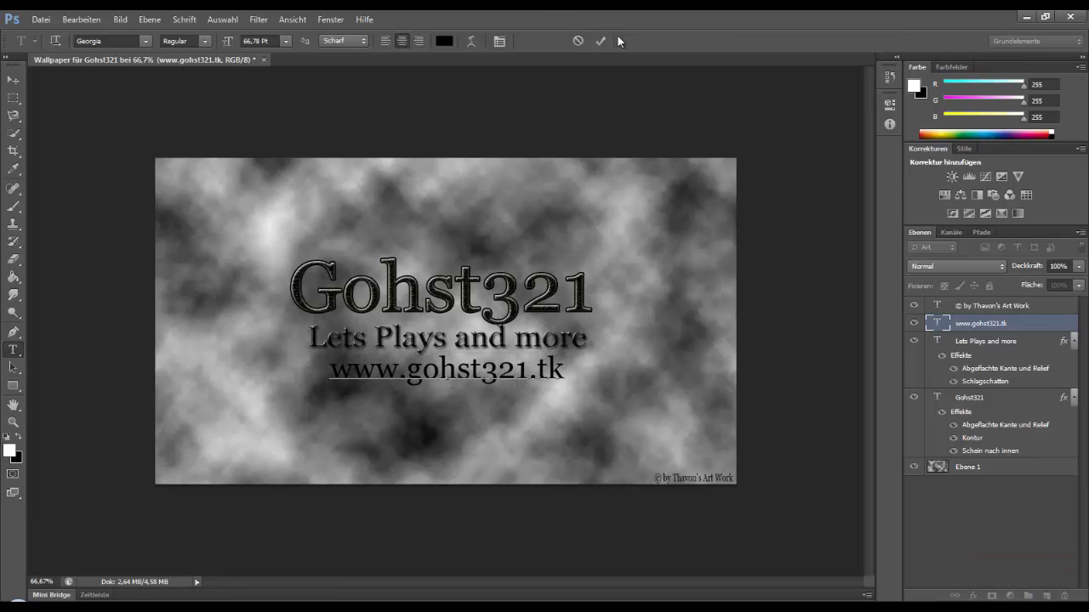
Step: Give the Ebene 1 cloud background a bevel-and-emboss with texture
{"action": "left_click", "coordinate": [970, 467]}
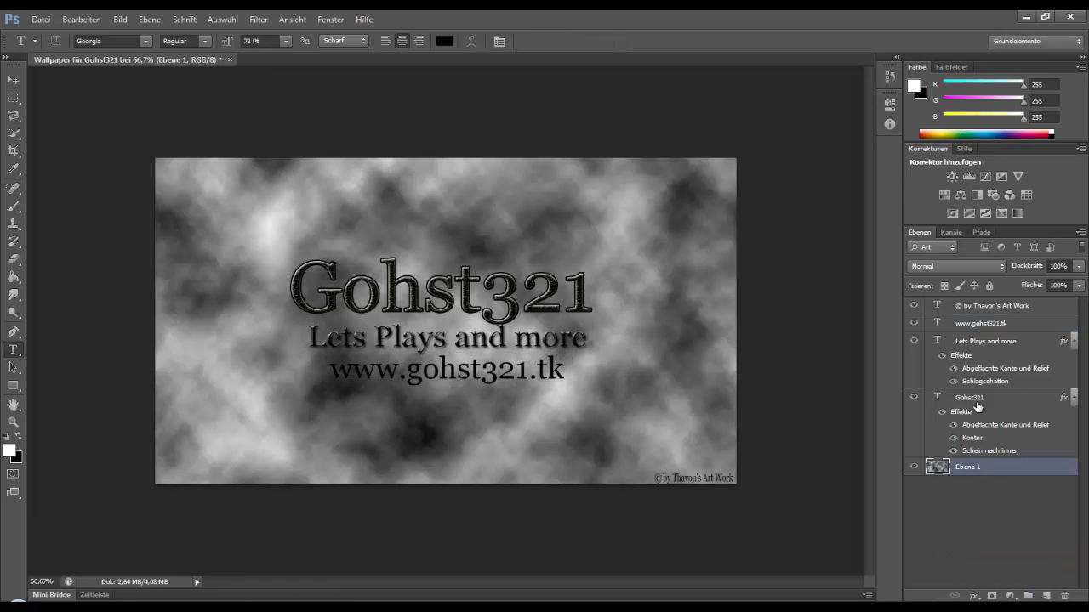
{"action": "double_click", "coordinate": [990, 470]}
{"action": "left_click_drag", "start_coordinate": [1020, 212], "coordinate": [1049, 205]}
{"action": "left_click", "coordinate": [707, 301]}
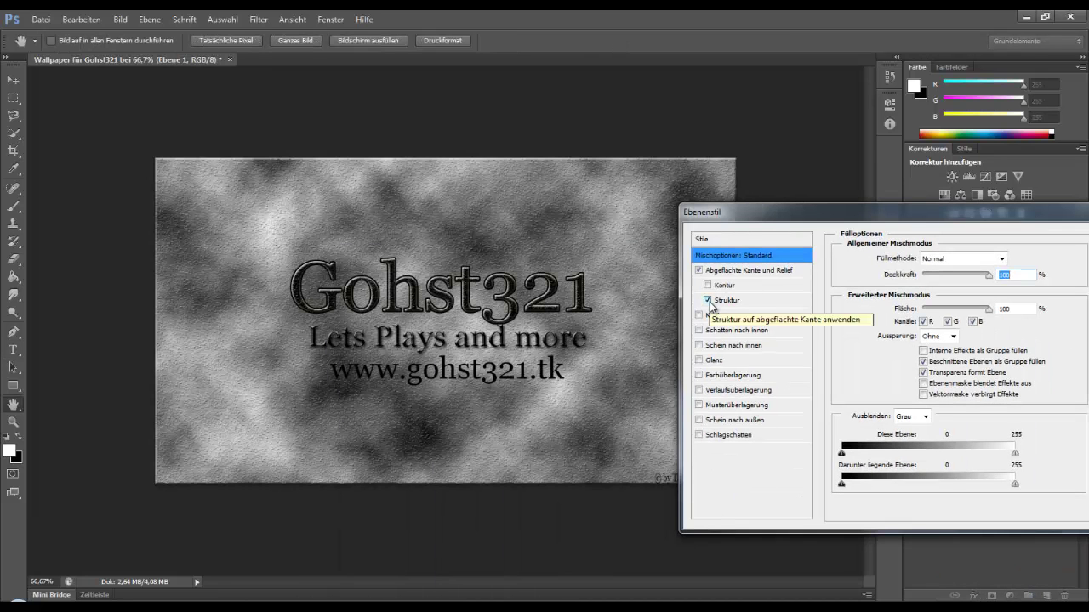
{"action": "mouse_move", "coordinate": [743, 208]}
{"action": "left_mouse_down"}
{"action": "mouse_move", "coordinate": [1041, 227]}
{"action": "mouse_move", "coordinate": [933, 102]}
{"action": "mouse_move", "coordinate": [377, 309]}
{"action": "left_mouse_up"}
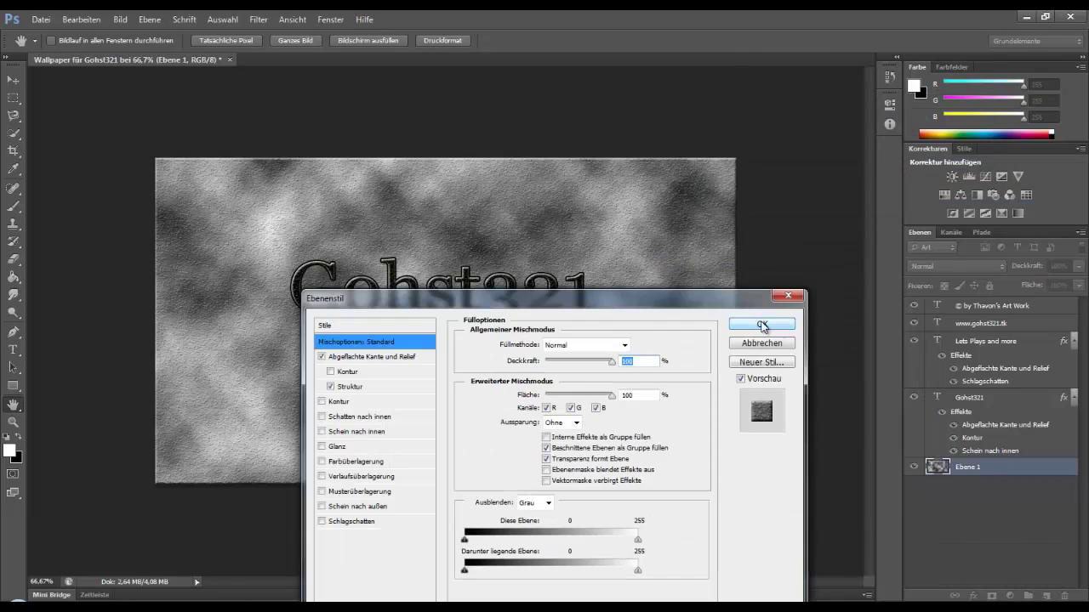
{"action": "left_click", "coordinate": [761, 321]}
{"action": "key", "text": "t"}
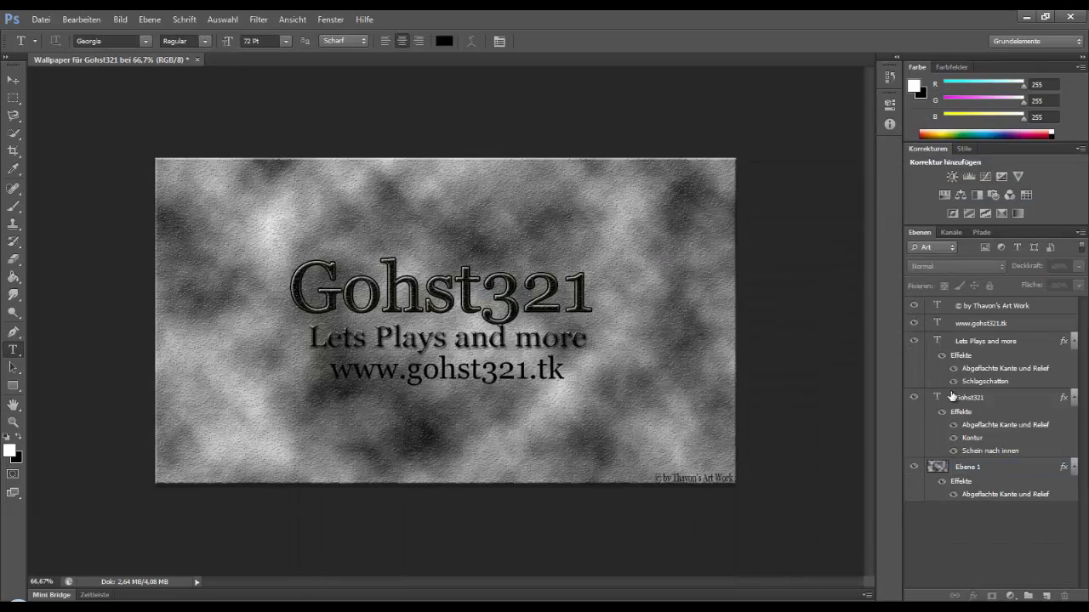
{"action": "left_click", "coordinate": [951, 396]}
Step: Rasterize the subtitle text layer after a brief detour through the Smudge tool
{"action": "left_click", "coordinate": [568, 350]}
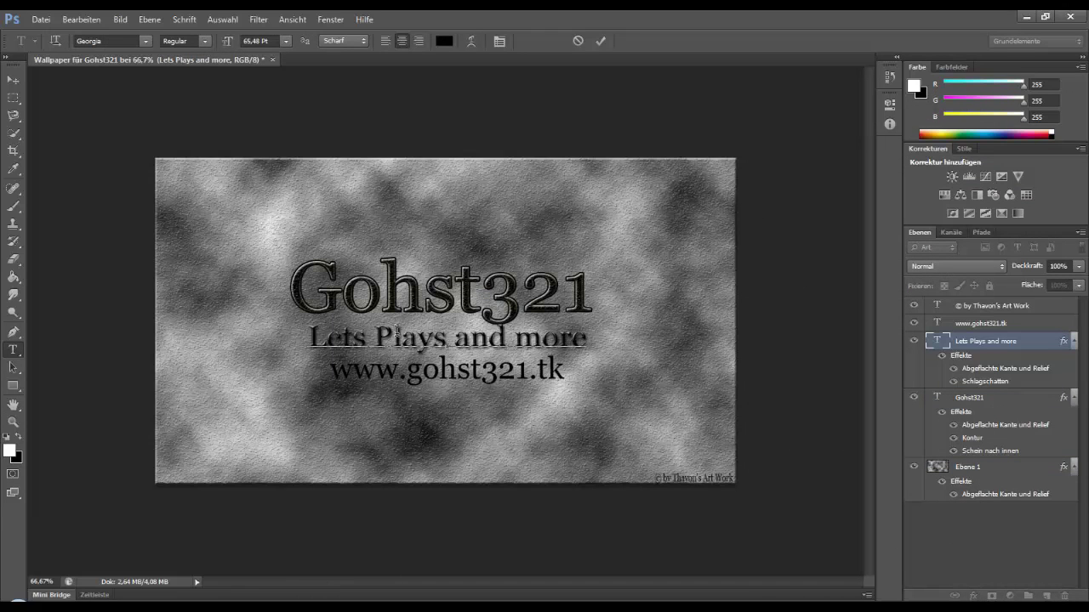
{"action": "left_click", "coordinate": [23, 296]}
{"action": "left_click", "coordinate": [494, 256]}
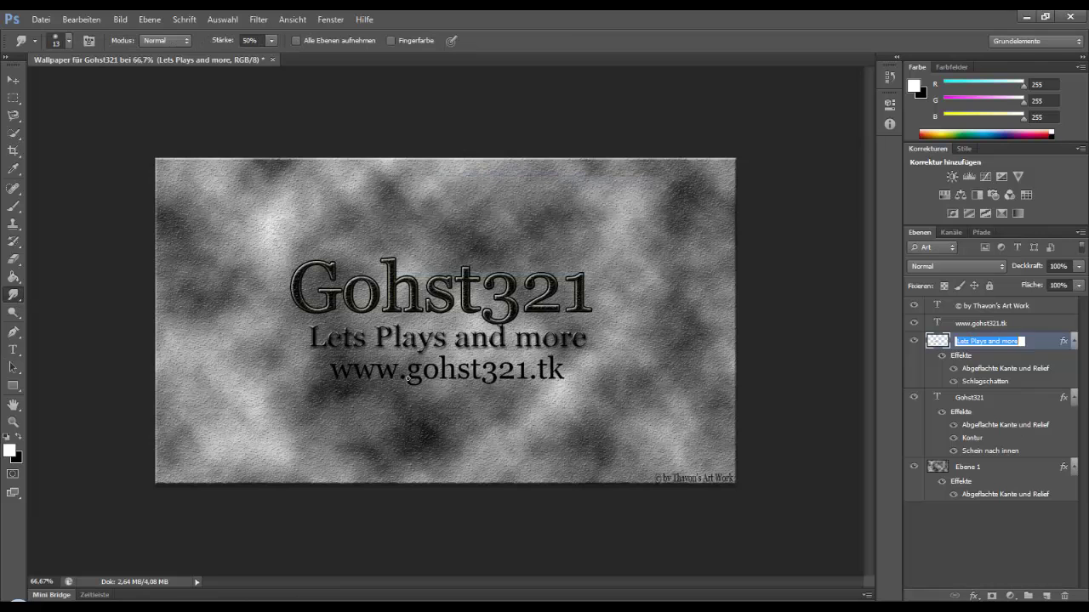
{"action": "key", "text": "Tab"}
Step: Set the Gohst321 title in a heavy Franklin Gothic typeface
{"action": "double_click", "coordinate": [938, 398]}
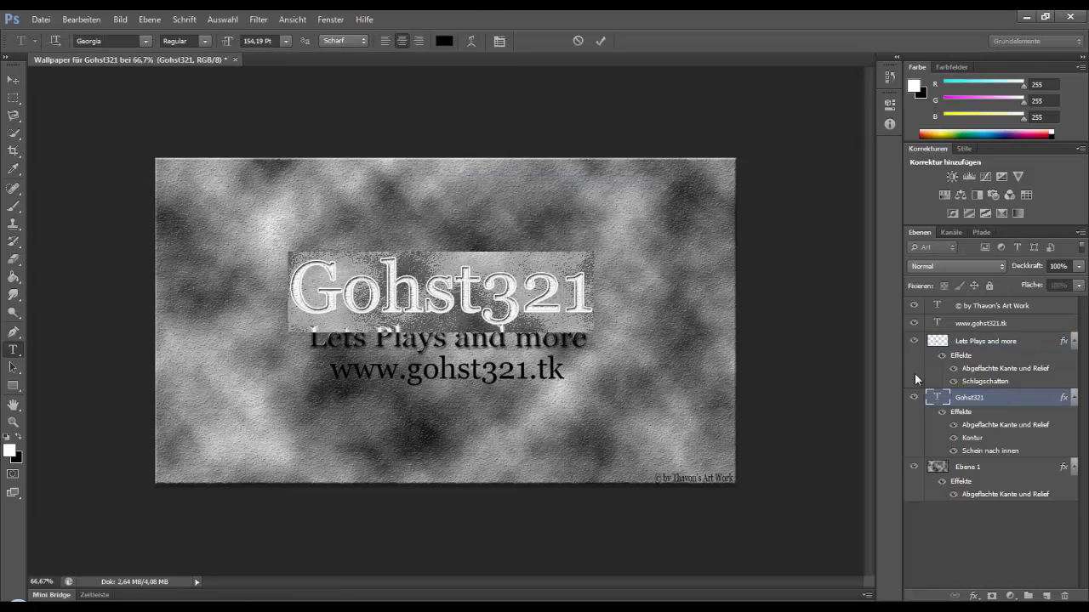
{"action": "left_click", "coordinate": [140, 41]}
{"action": "scroll", "coordinate": [187, 289], "scroll_direction": "down", "scroll_amount": 5}
{"action": "scroll", "coordinate": [187, 289], "scroll_direction": "down", "scroll_amount": 5}
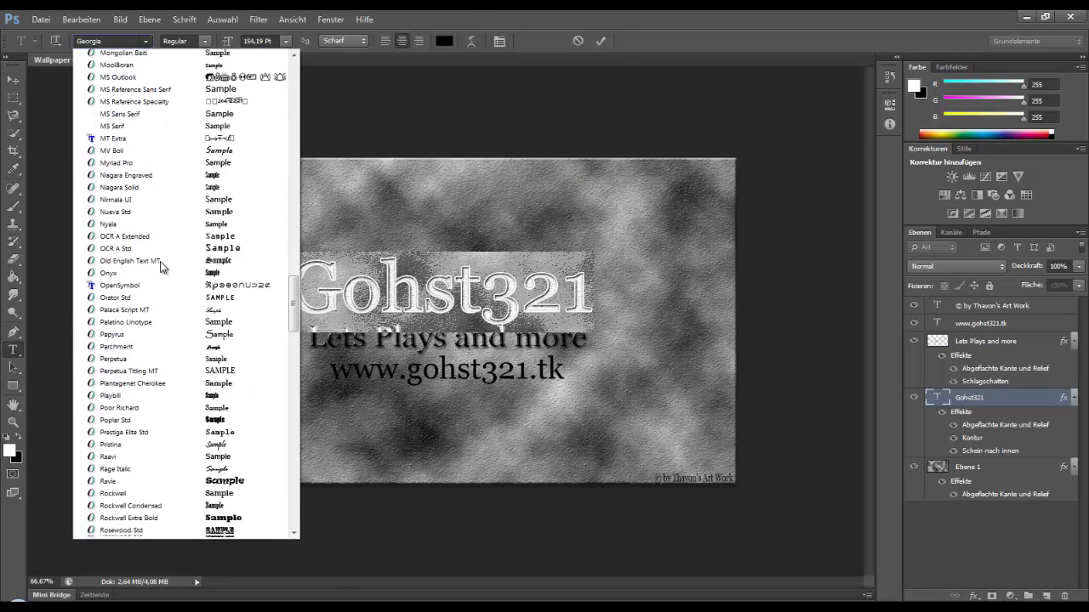
{"action": "left_click", "coordinate": [364, 290]}
{"action": "double_click", "coordinate": [364, 290]}
{"action": "left_click", "coordinate": [143, 42]}
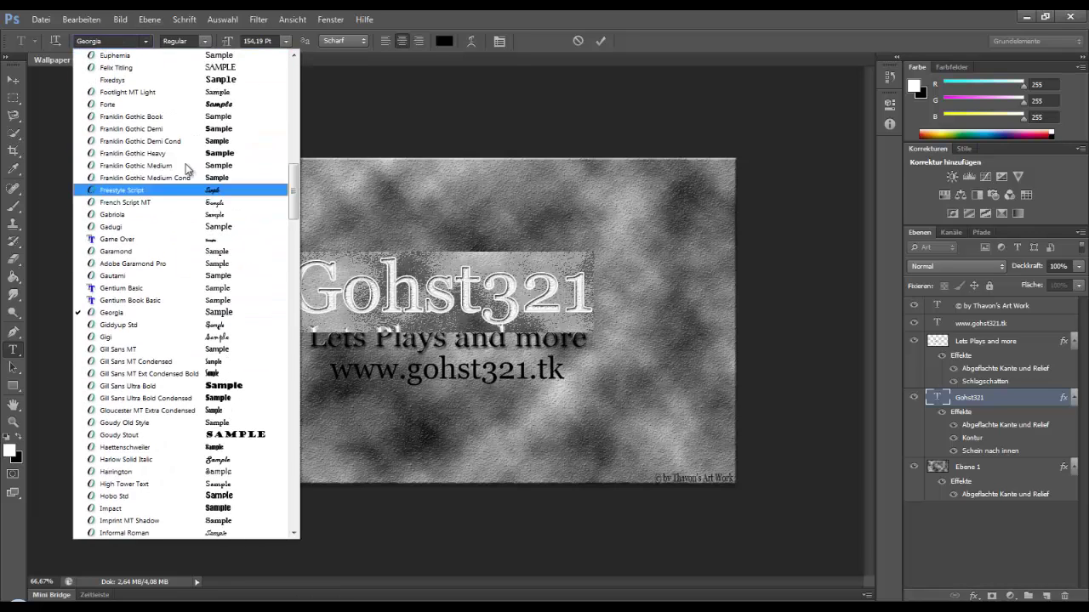
{"action": "scroll", "coordinate": [252, 223], "scroll_direction": "up", "scroll_amount": 1}
{"action": "left_click", "coordinate": [252, 196]}
{"action": "left_click", "coordinate": [834, 324]}
Step: Select the Lets Plays and more layer and return to the Move tool after trying text tool variants
{"action": "key", "text": "v"}
{"action": "left_click", "coordinate": [970, 467]}
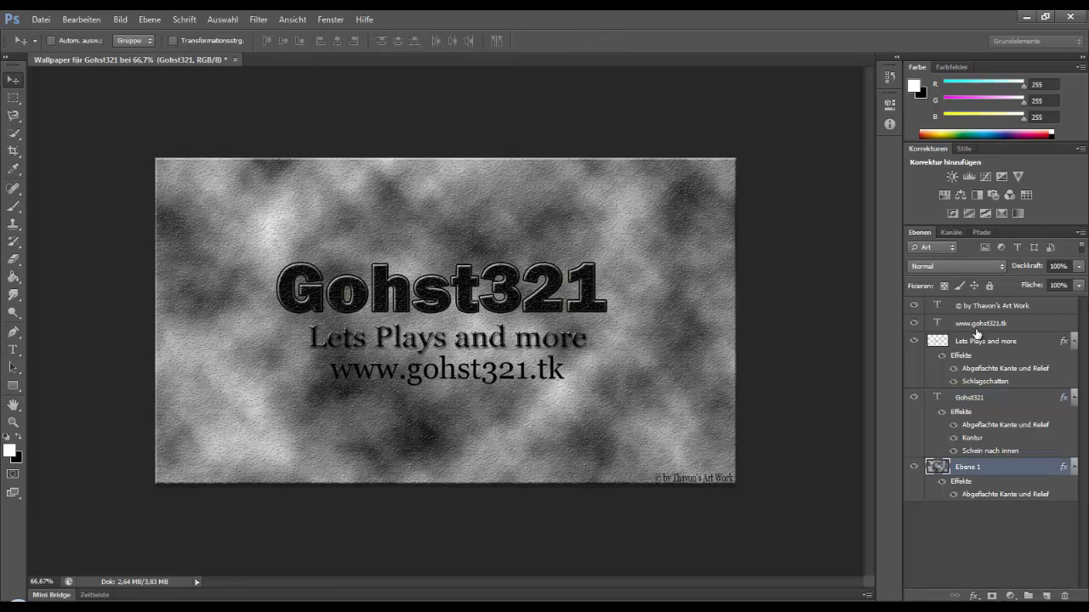
{"action": "left_click", "coordinate": [985, 341]}
{"action": "double_click", "coordinate": [987, 341]}
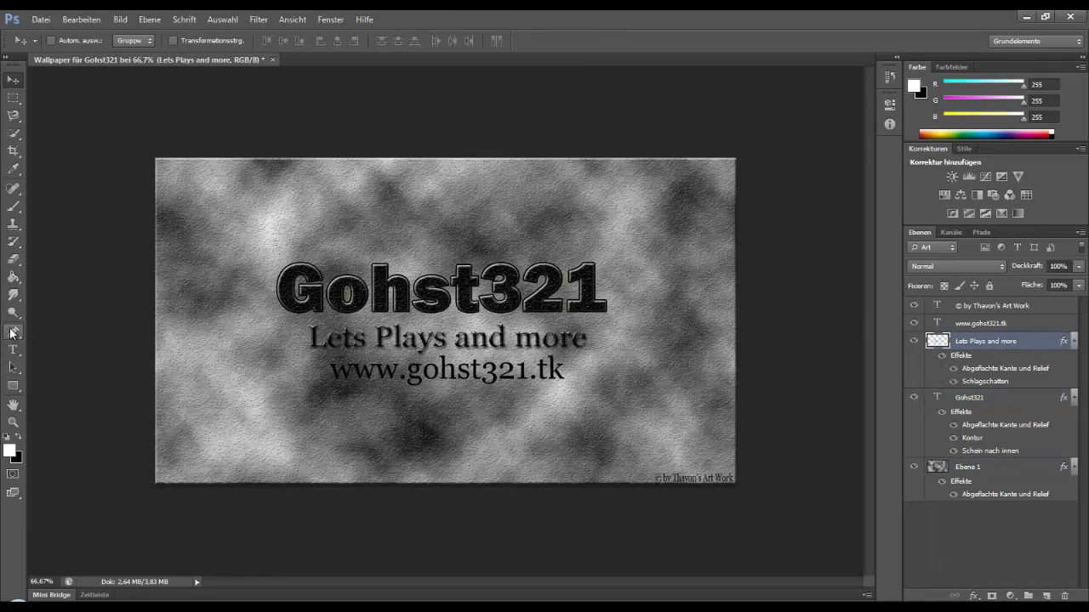
{"action": "right_click", "coordinate": [12, 350]}
{"action": "left_click", "coordinate": [76, 379]}
{"action": "left_click", "coordinate": [501, 340]}
{"action": "left_click", "coordinate": [13, 85]}
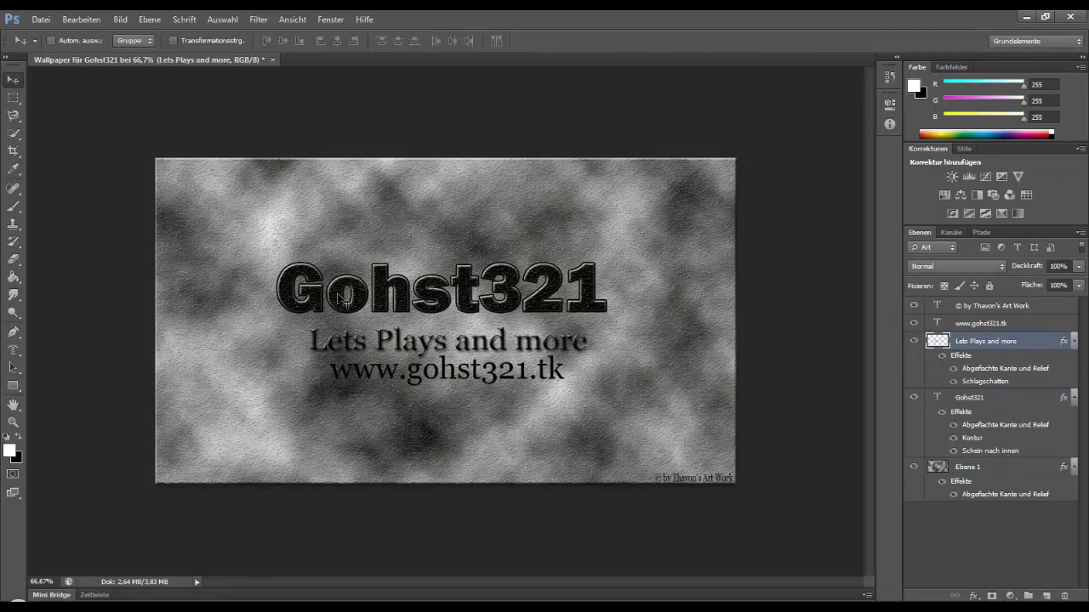
Step: Nudge the Gohst321 title slightly down and right, then select all three text layers
{"action": "double_click", "coordinate": [937, 397]}
{"action": "left_click_drag", "start_coordinate": [493, 293], "coordinate": [504, 317]}
{"action": "left_click", "coordinate": [22, 81]}
{"action": "left_click", "coordinate": [970, 324], "text": "shift"}
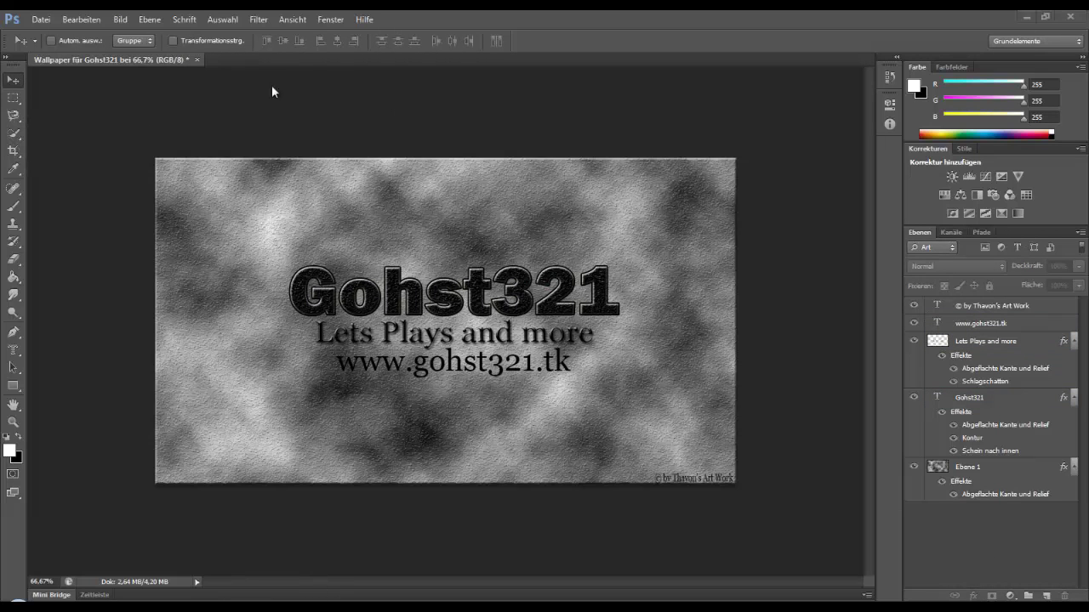
Step: Try cloning on Ebene 1 with a 112 px Clone Stamp brush, dismissing the missing-source warning
{"action": "left_click", "coordinate": [81, 19]}
{"action": "key", "text": "Escape"}
{"action": "key", "text": "s"}
{"action": "left_click", "coordinate": [57, 40]}
{"action": "scroll", "coordinate": [85, 179], "scroll_direction": "down", "scroll_amount": 5}
{"action": "left_click", "coordinate": [115, 167]}
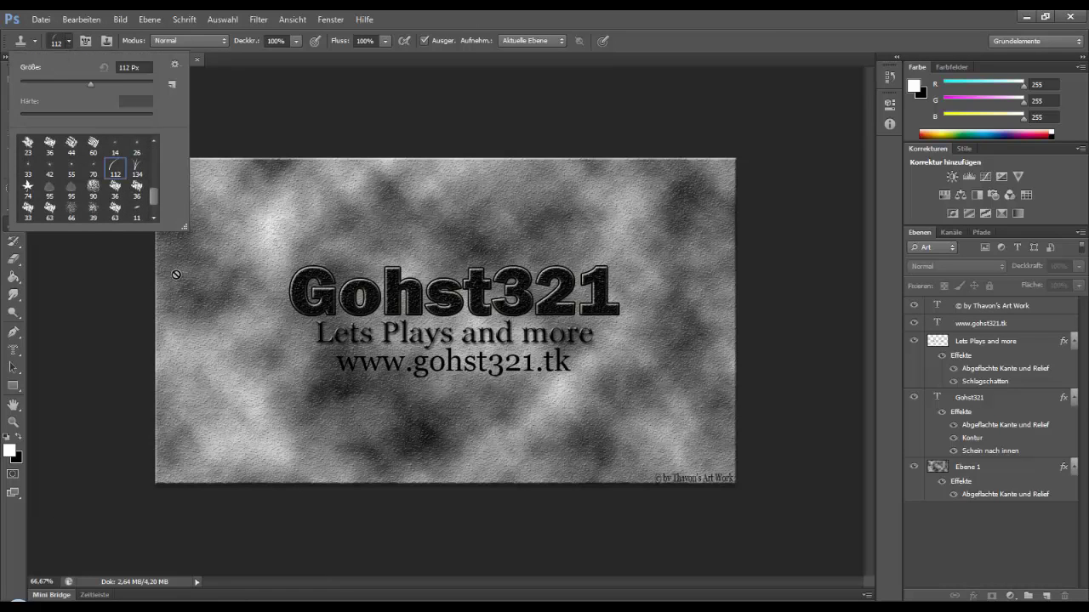
{"action": "left_click", "coordinate": [226, 430]}
{"action": "left_click", "coordinate": [970, 467]}
{"action": "left_click", "coordinate": [528, 266]}
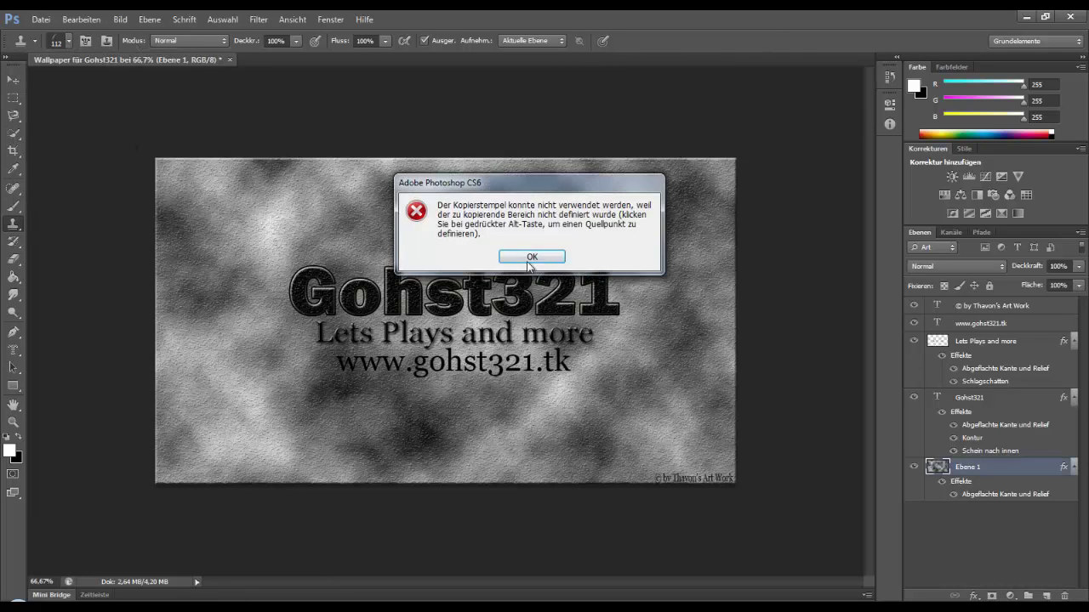
{"action": "left_click", "coordinate": [545, 262]}
Step: Turn off Bevel and Emboss in Ebene 1's layer style to smooth the clouds
{"action": "double_click", "coordinate": [1014, 474]}
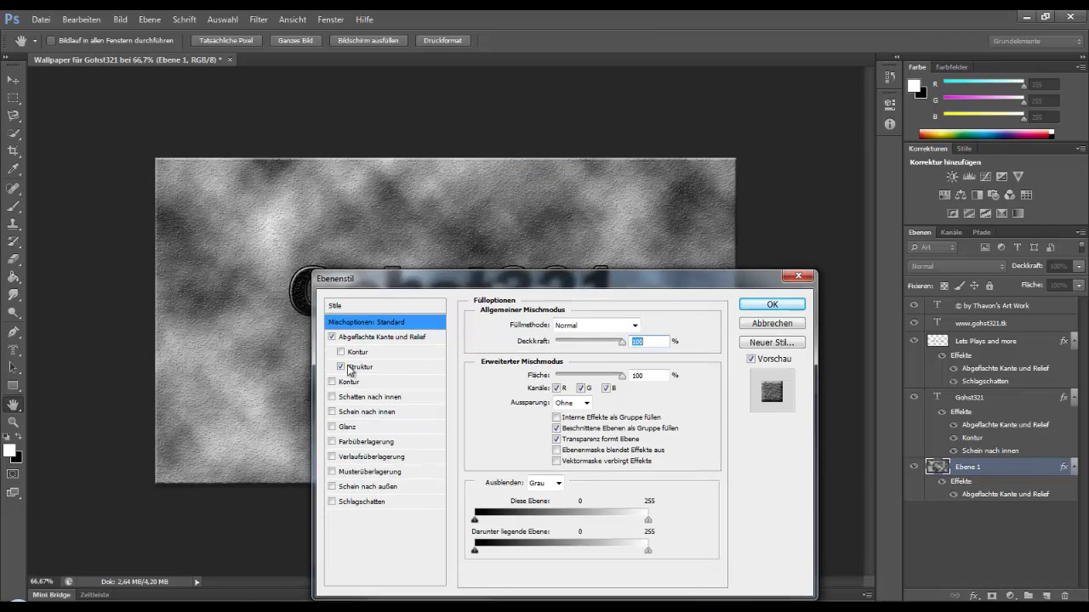
{"action": "left_click", "coordinate": [332, 338]}
{"action": "left_click_drag", "start_coordinate": [383, 278], "coordinate": [867, 230]}
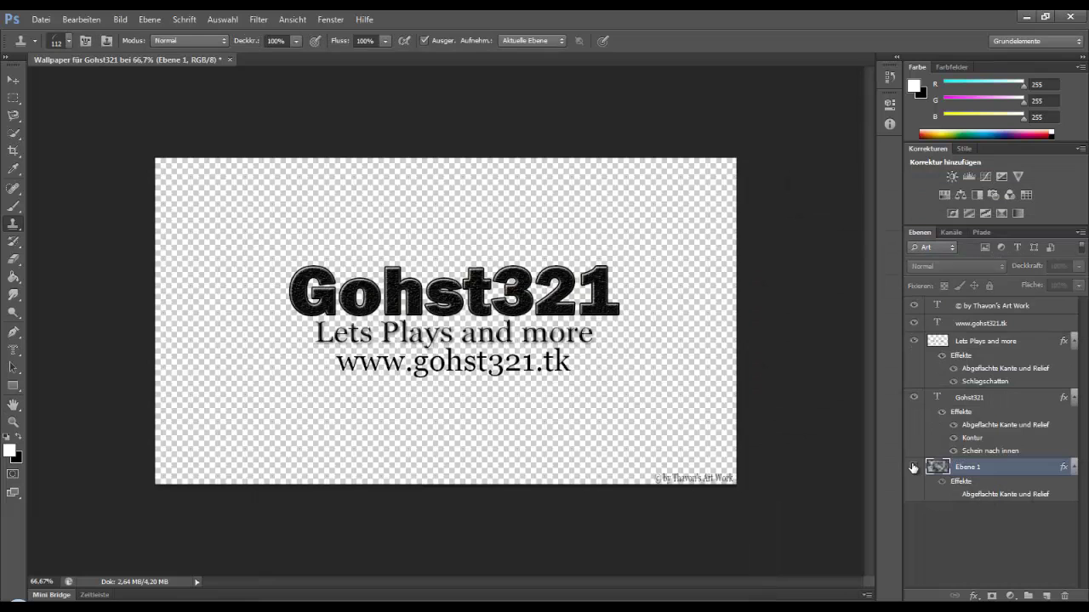
{"action": "left_click", "coordinate": [1047, 597]}
{"action": "left_click", "coordinate": [244, 435]}
Step: Add the new empty layer Ebene 2 at the top and make it active
{"action": "key", "text": "Return"}
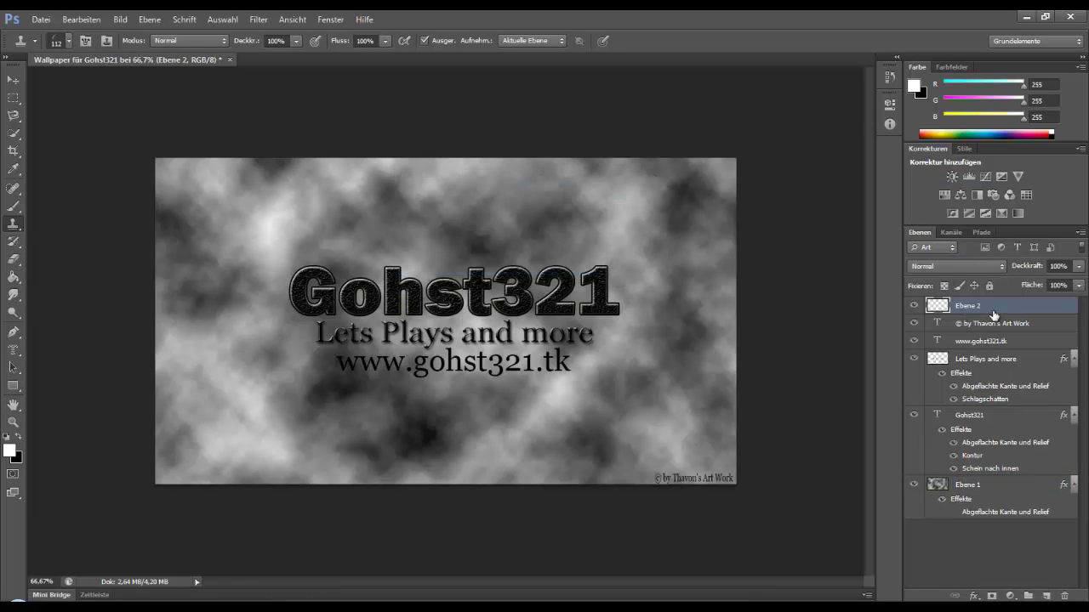
{"action": "double_click", "coordinate": [1012, 305]}
{"action": "left_click", "coordinate": [741, 291]}
{"action": "left_click", "coordinate": [521, 231]}
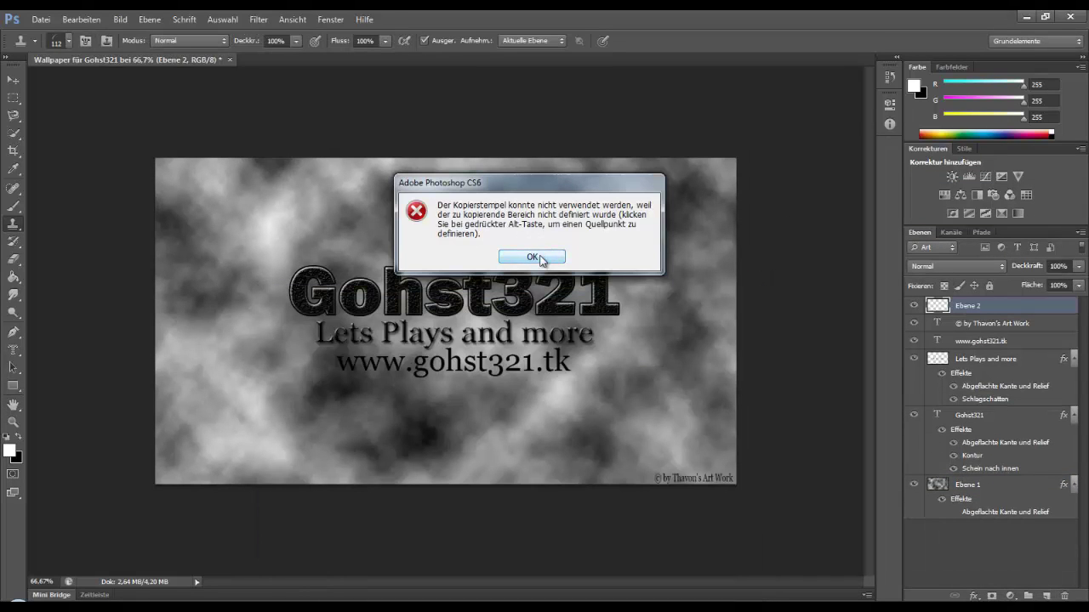
{"action": "left_click", "coordinate": [539, 258]}
{"action": "left_click", "coordinate": [970, 341]}
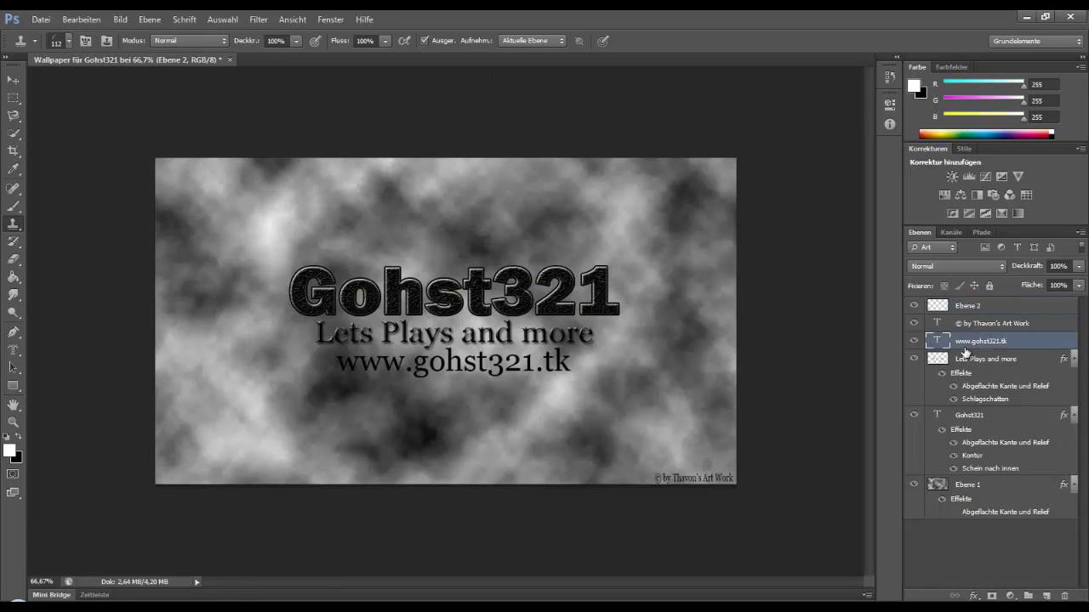
{"action": "left_click", "coordinate": [1013, 433]}
{"action": "left_click", "coordinate": [969, 305]}
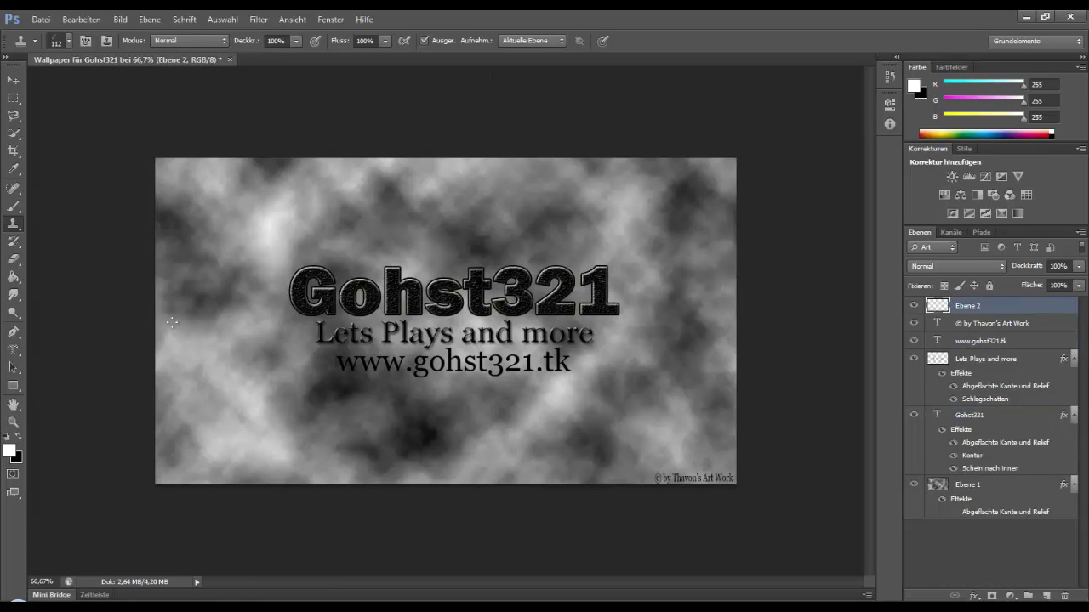
Step: Create a horizontal text layer reading 'Like a Boss' on the canvas
{"action": "right_click", "coordinate": [7, 351]}
{"action": "left_click", "coordinate": [77, 348]}
{"action": "left_click", "coordinate": [382, 386]}
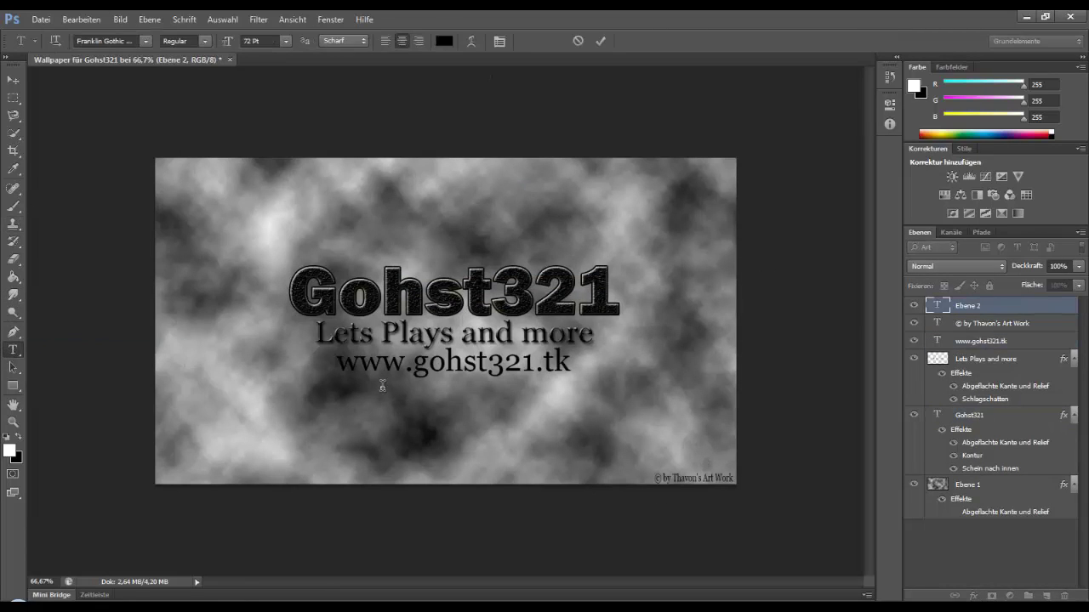
{"action": "type", "text": "Like aBoss"}
Step: Move, tilt and shrink the text into the upper-left corner and set it in Georgia
{"action": "mouse_move", "coordinate": [479, 407]}
{"action": "left_mouse_down"}
{"action": "mouse_move", "coordinate": [478, 391]}
{"action": "mouse_move", "coordinate": [296, 221]}
{"action": "left_mouse_up"}
{"action": "mouse_move", "coordinate": [374, 234]}
{"action": "left_mouse_down"}
{"action": "mouse_move", "coordinate": [336, 255]}
{"action": "mouse_move", "coordinate": [396, 194]}
{"action": "left_mouse_up"}
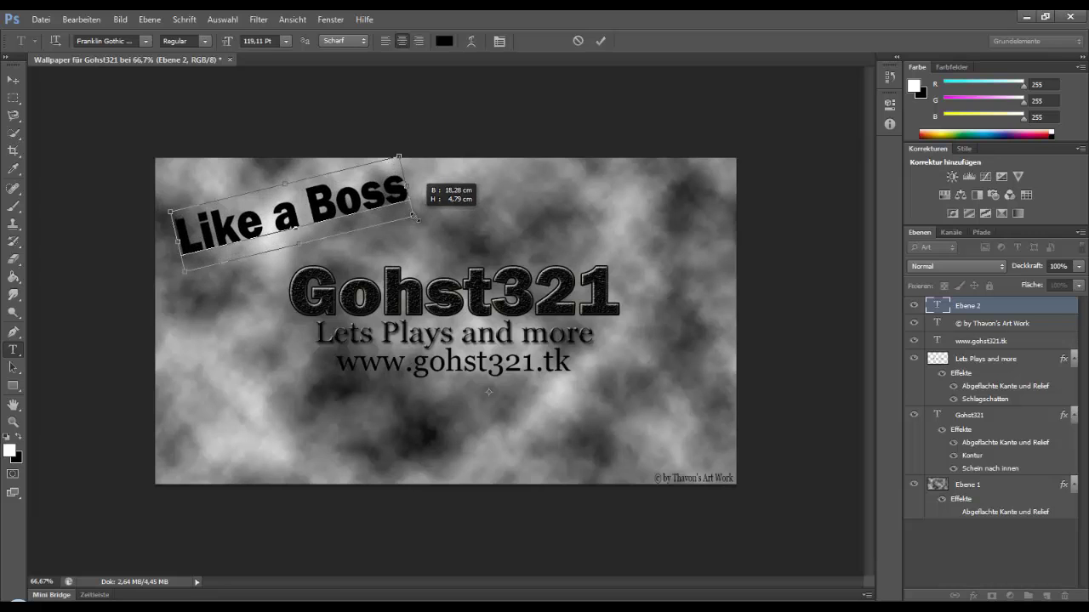
{"action": "left_click_drag", "start_coordinate": [391, 218], "coordinate": [338, 183]}
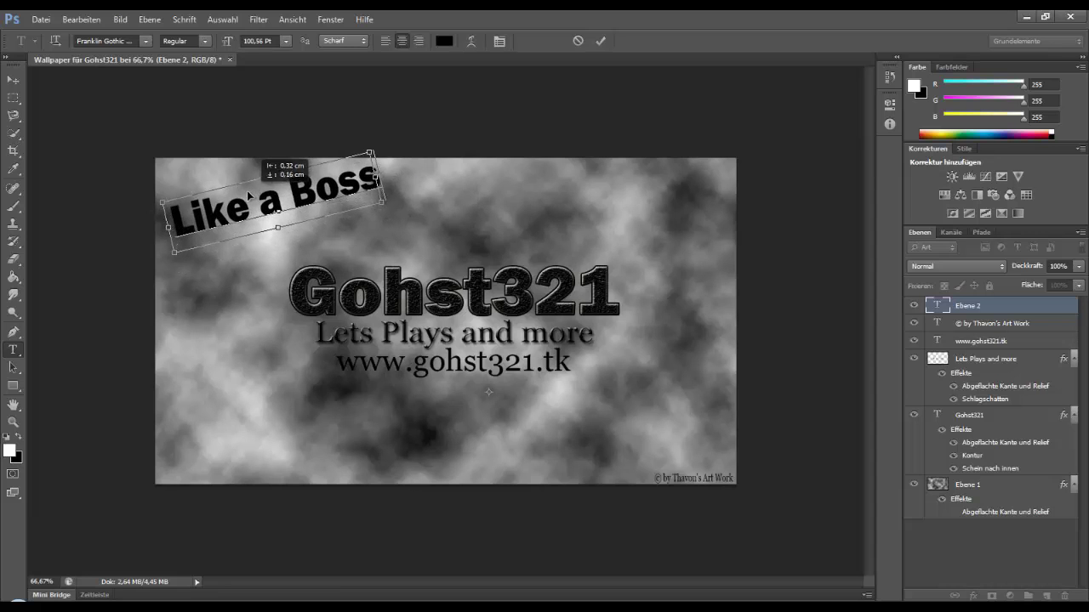
{"action": "left_click", "coordinate": [146, 41]}
{"action": "left_click", "coordinate": [119, 214]}
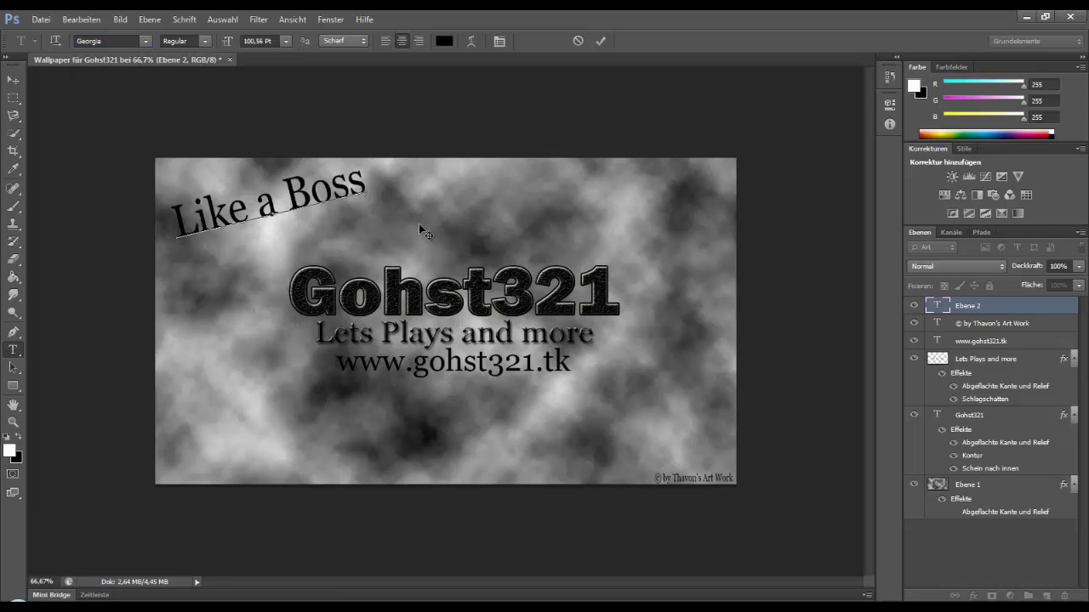
{"action": "left_click", "coordinate": [13, 79]}
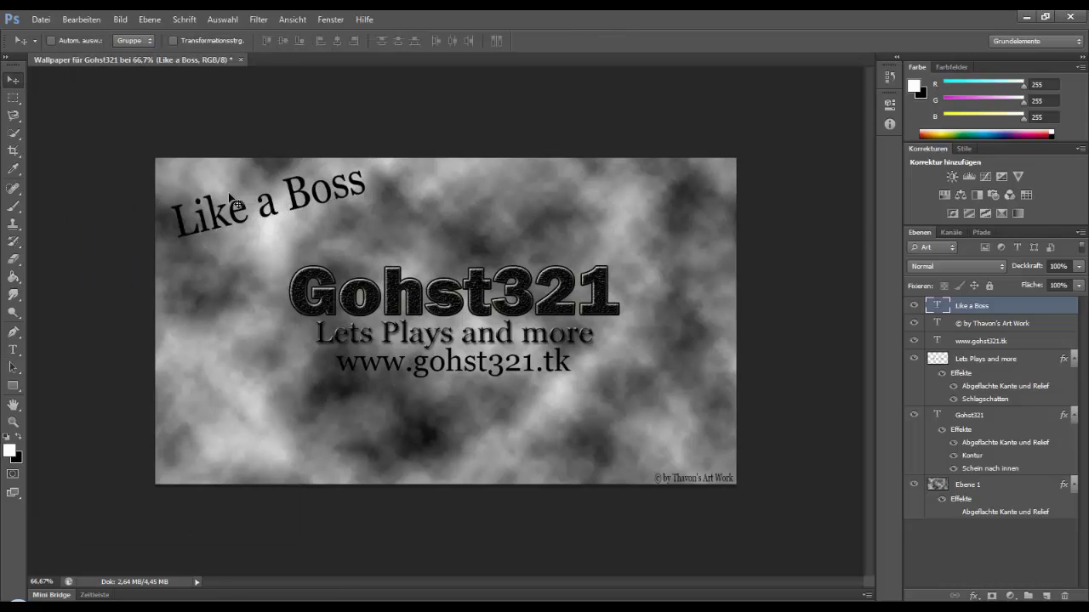
Step: Try glow, inner shadow and bevel texture effects on Like a Boss, then cancel them
{"action": "double_click", "coordinate": [1001, 306]}
{"action": "left_click_drag", "start_coordinate": [510, 285], "coordinate": [751, 209]}
{"action": "left_click", "coordinate": [514, 421]}
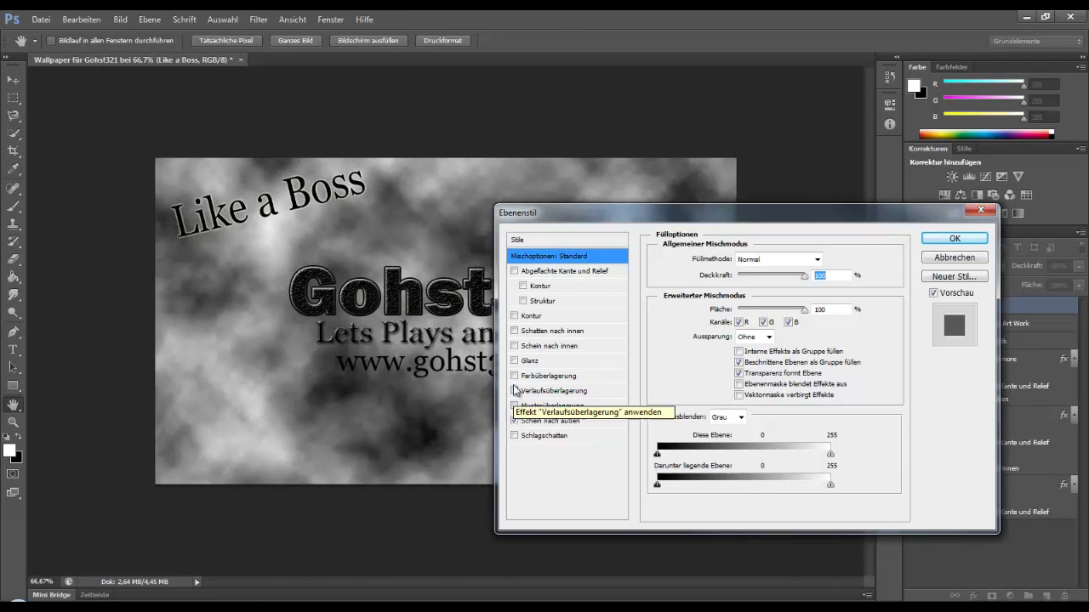
{"action": "left_click", "coordinate": [514, 345]}
{"action": "left_click", "coordinate": [513, 331]}
{"action": "left_click", "coordinate": [523, 301]}
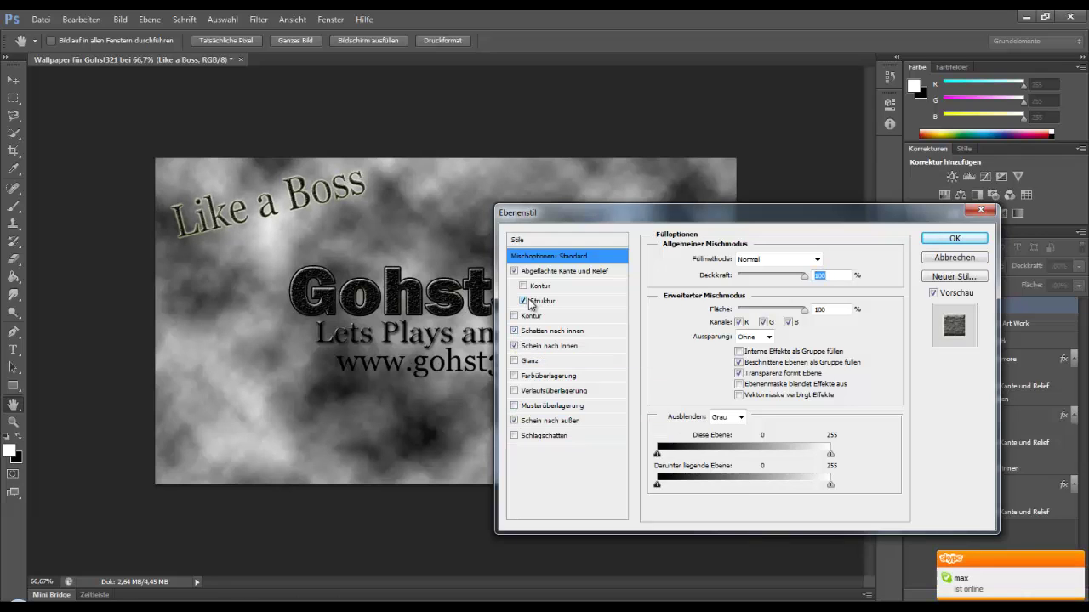
{"action": "left_click", "coordinate": [981, 210]}
Step: Apply Drop Shadow, Outer Glow and Pattern Overlay styles to the Like a Boss layer
{"action": "double_click", "coordinate": [1043, 307]}
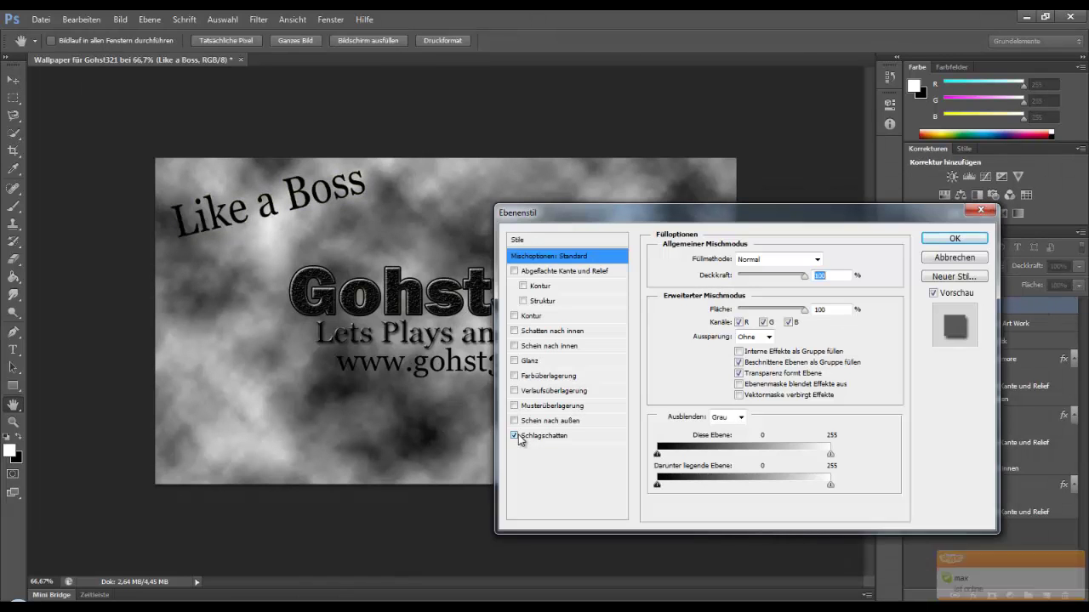
{"action": "left_click", "coordinate": [514, 435]}
{"action": "left_click", "coordinate": [514, 421]}
{"action": "left_click", "coordinate": [514, 406]}
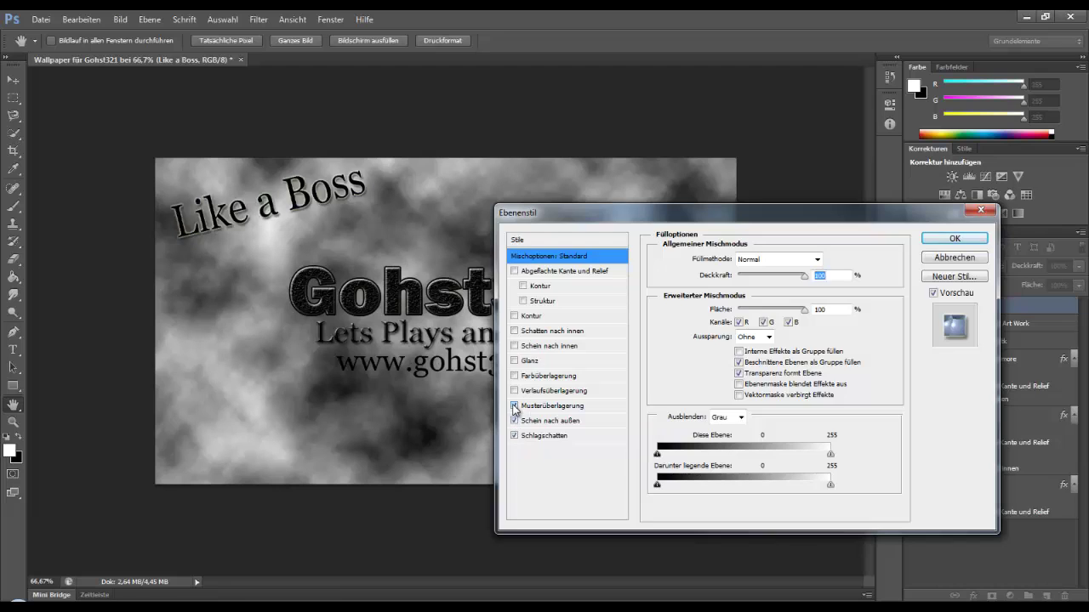
{"action": "key", "text": "Return"}
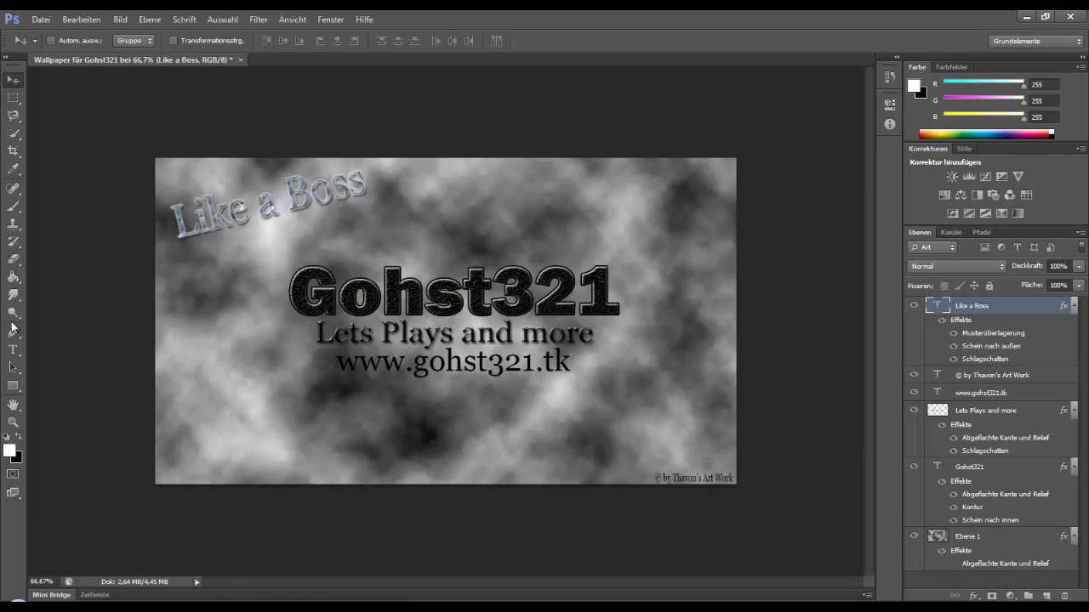
Step: Edit the text to read “Like a Boss!” with quotes and an exclamation mark
{"action": "double_click", "coordinate": [936, 306]}
{"action": "left_click", "coordinate": [173, 223]}
{"action": "type", "text": "\""}
{"action": "left_click", "coordinate": [353, 177]}
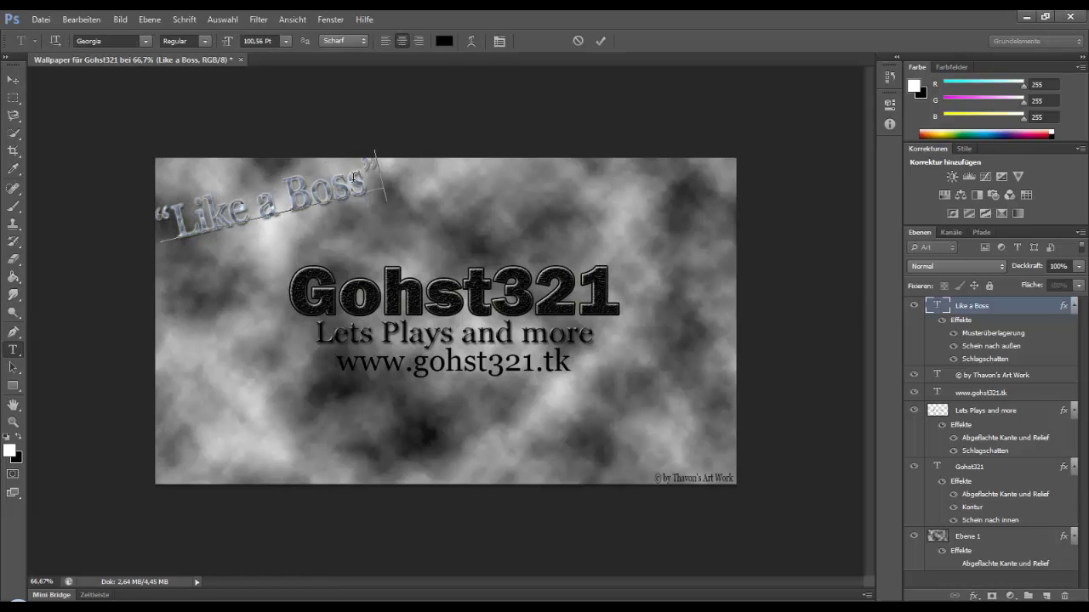
{"action": "type", "text": "!\""}
{"action": "key", "text": "ctrl+Return"}
{"action": "key", "text": "v"}
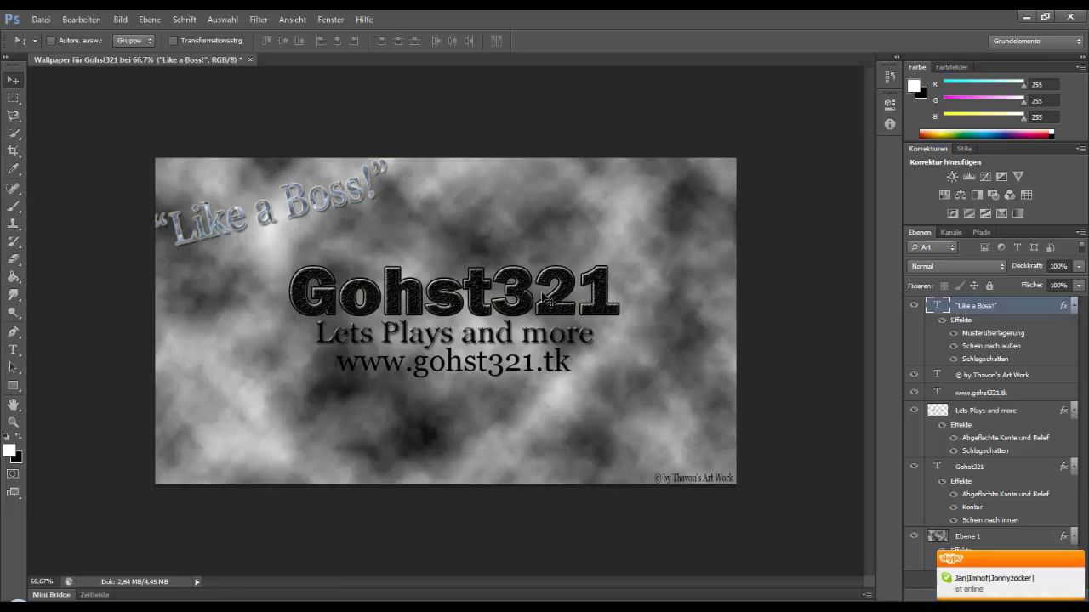
Step: Bring up the Save As dialog with Ctrl+Shift+S
{"action": "left_click", "coordinate": [41, 19]}
{"action": "key", "text": "Escape"}
{"action": "key", "text": "ctrl+shift+s"}
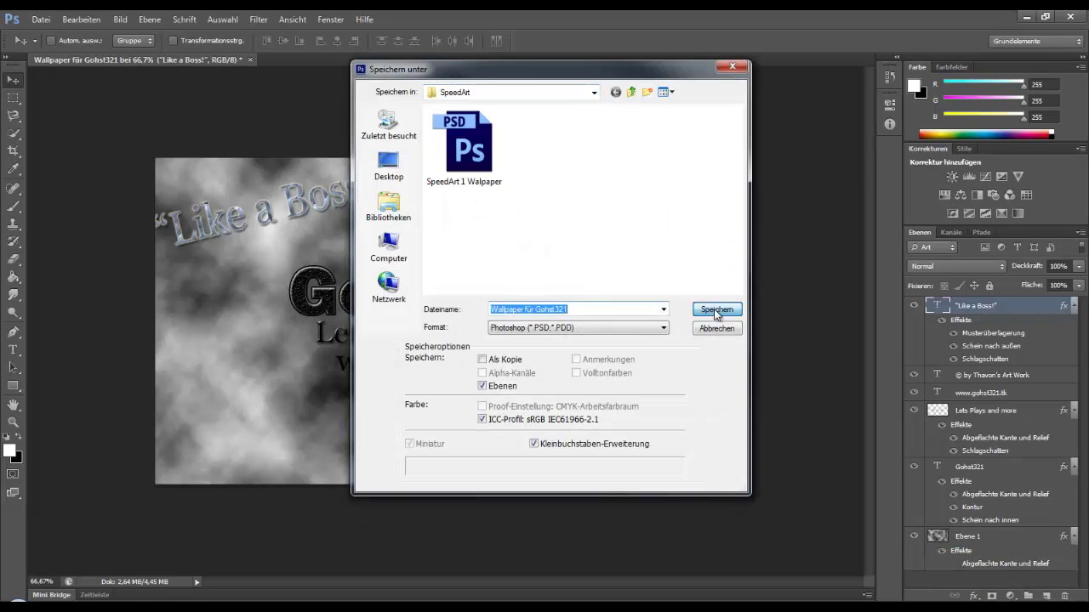
Step: Save the wallpaper as Wallpaper für Gohst321.psd in the SpeedArt folder
{"action": "left_click", "coordinate": [715, 310]}
{"action": "left_click", "coordinate": [690, 189]}
{"action": "left_click", "coordinate": [41, 19]}
{"action": "left_click", "coordinate": [85, 185]}
Step: Save a PNG copy with Smallest/Slow compression and interlacing off
{"action": "left_click", "coordinate": [584, 328]}
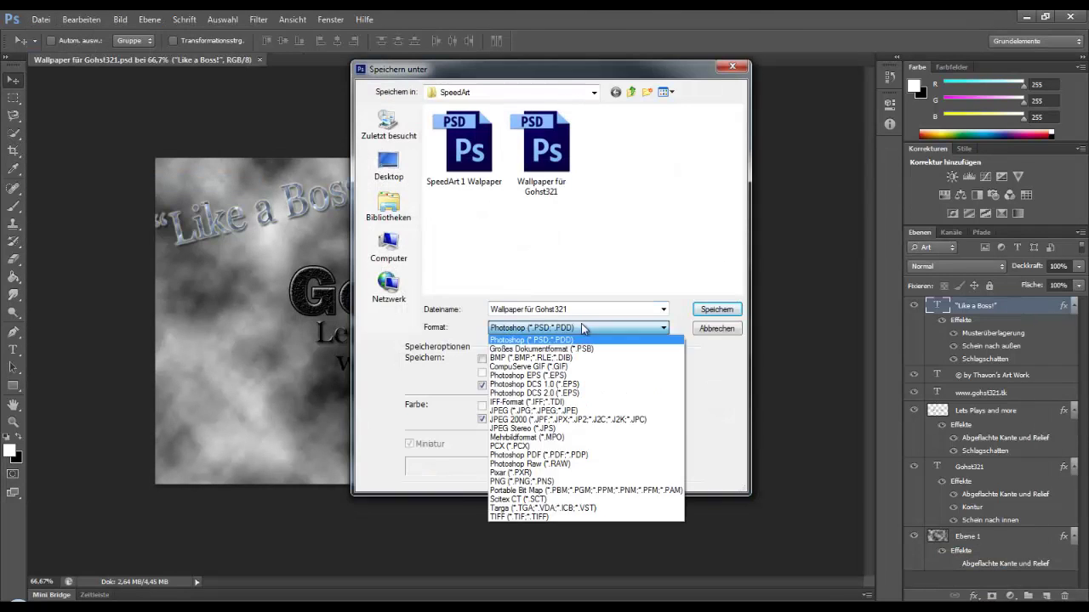
{"action": "left_click", "coordinate": [553, 478]}
{"action": "left_click", "coordinate": [579, 327]}
{"action": "left_click", "coordinate": [544, 482]}
{"action": "left_click", "coordinate": [716, 309]}
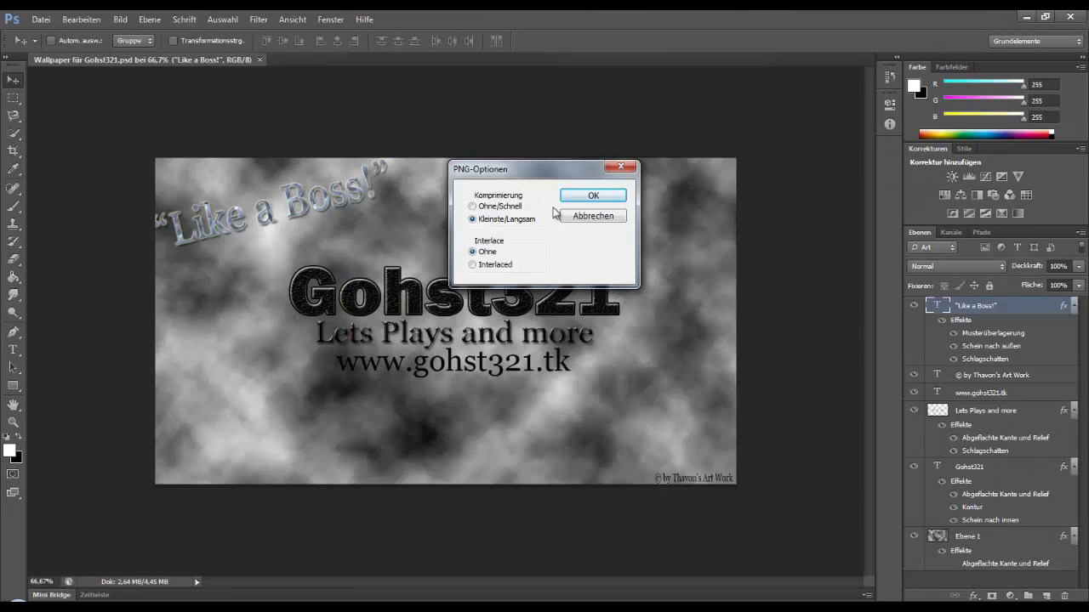
{"action": "left_click", "coordinate": [592, 197]}
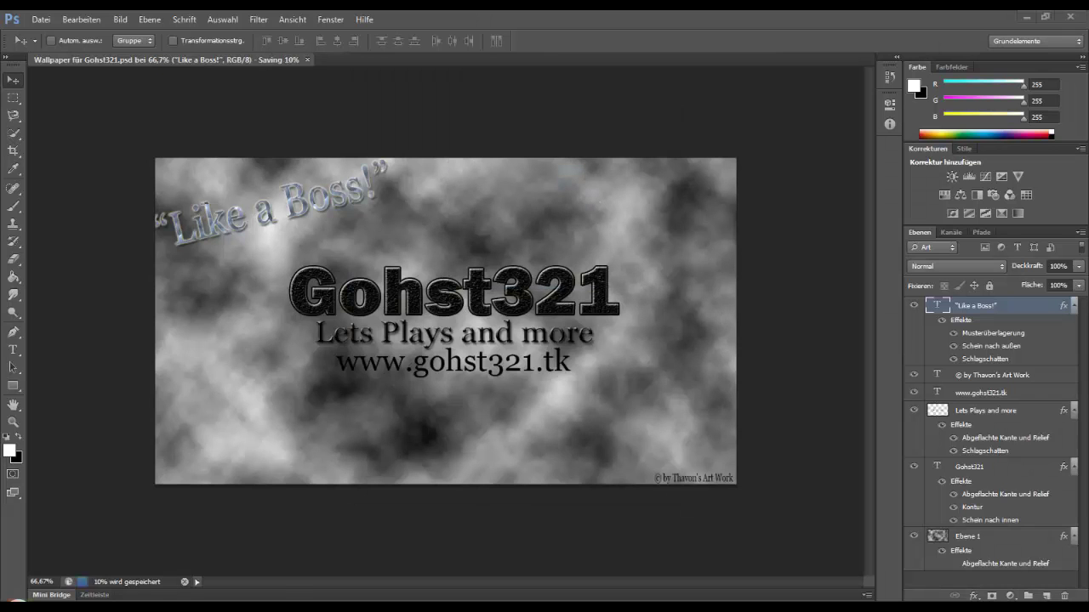